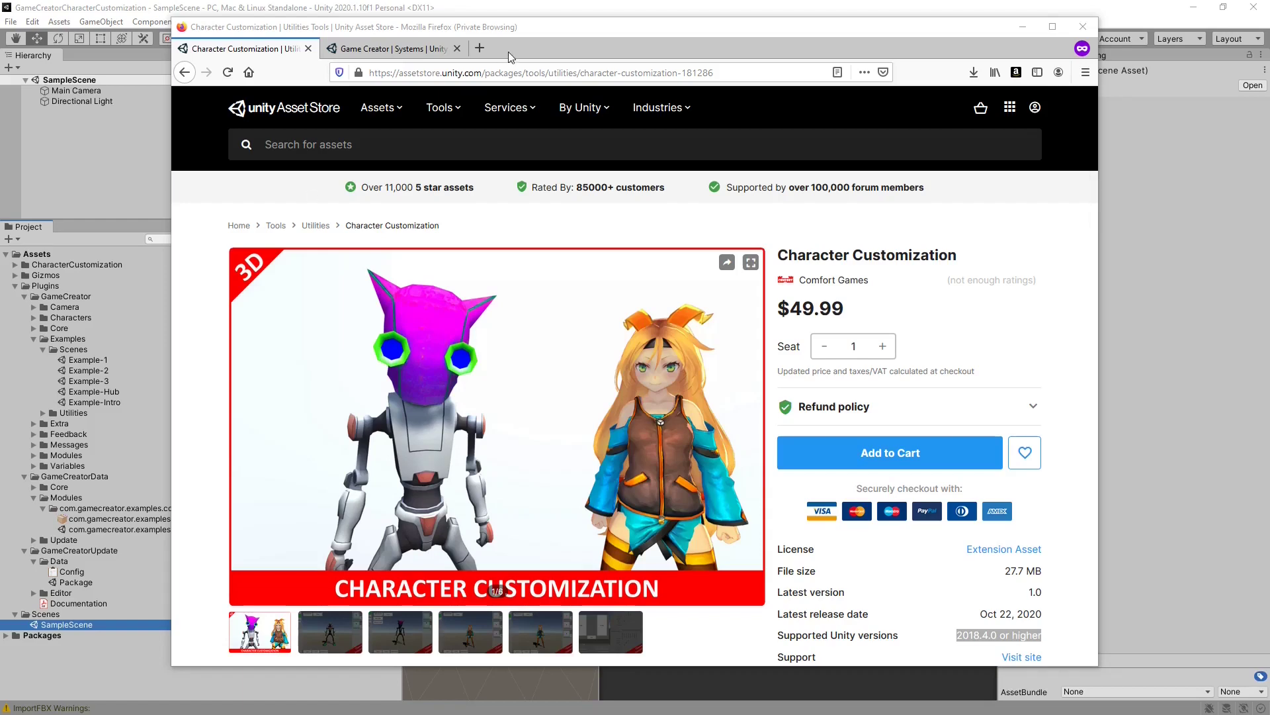
View the Game Creator store page, then switch to Unity and locate its update Package and com.gamecreator.examples.core files in the project.
key("ctrl+Tab")
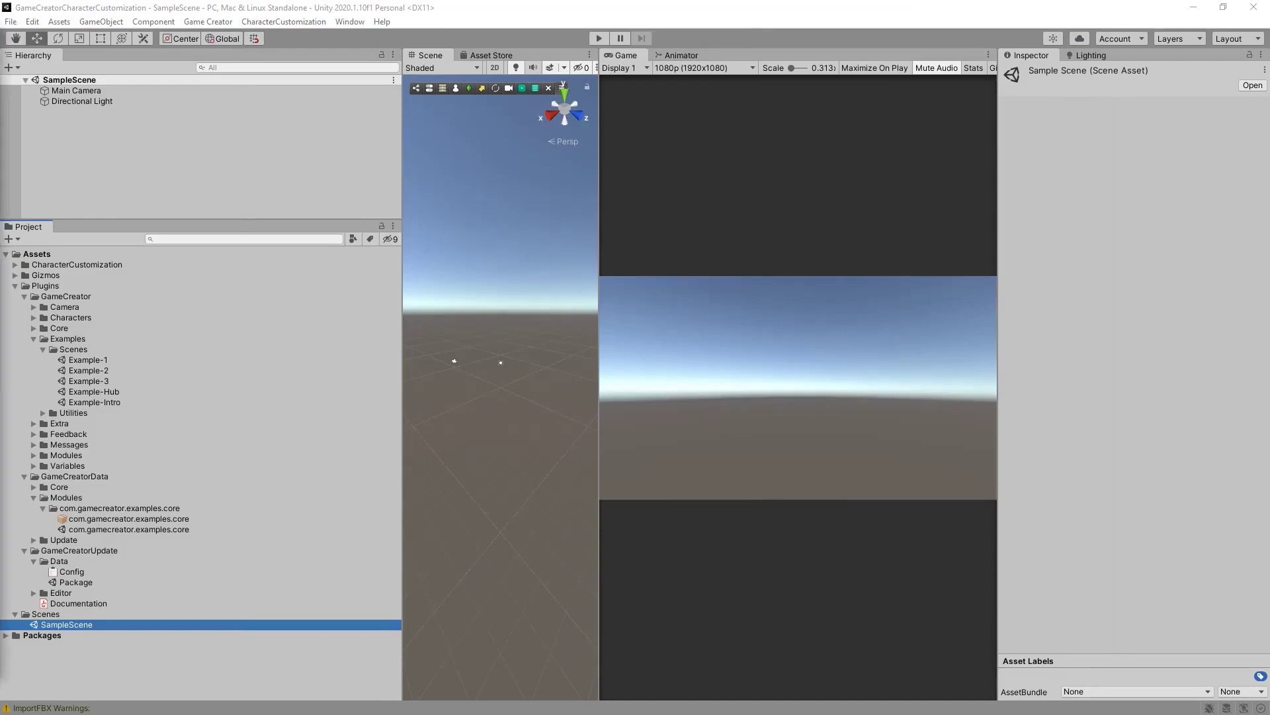
key("alt+Tab")
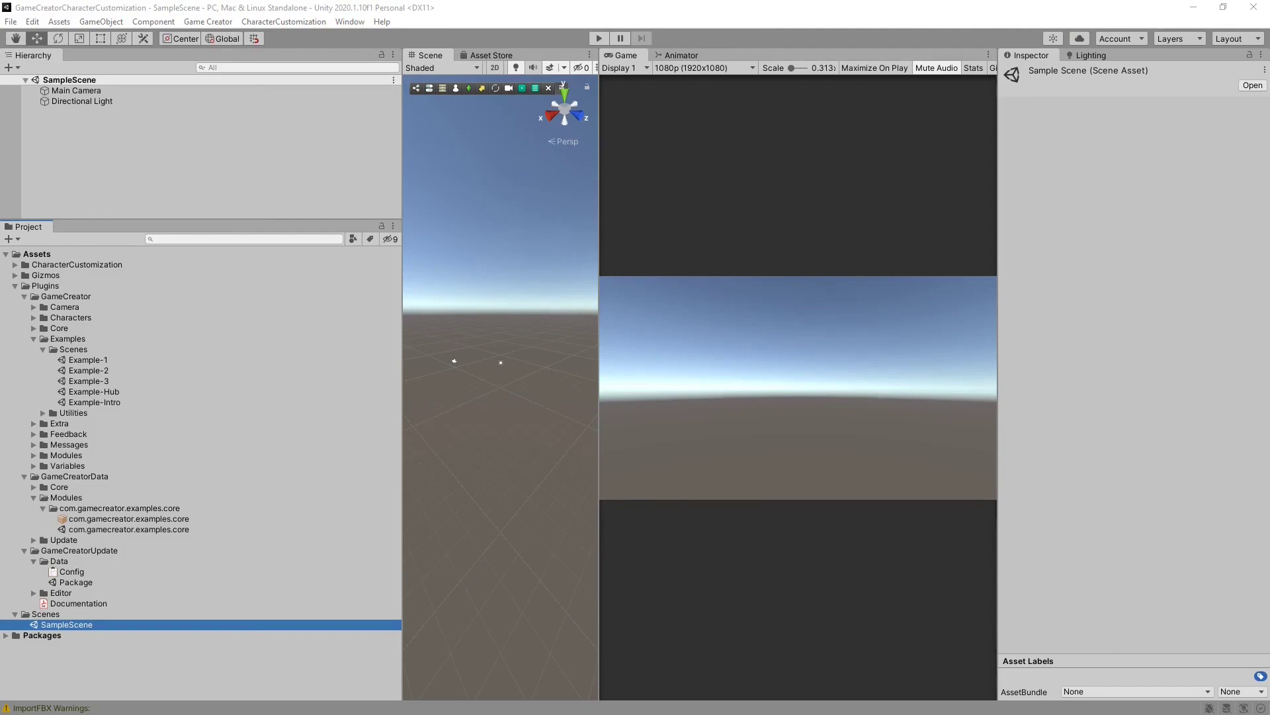
left_click(88, 584)
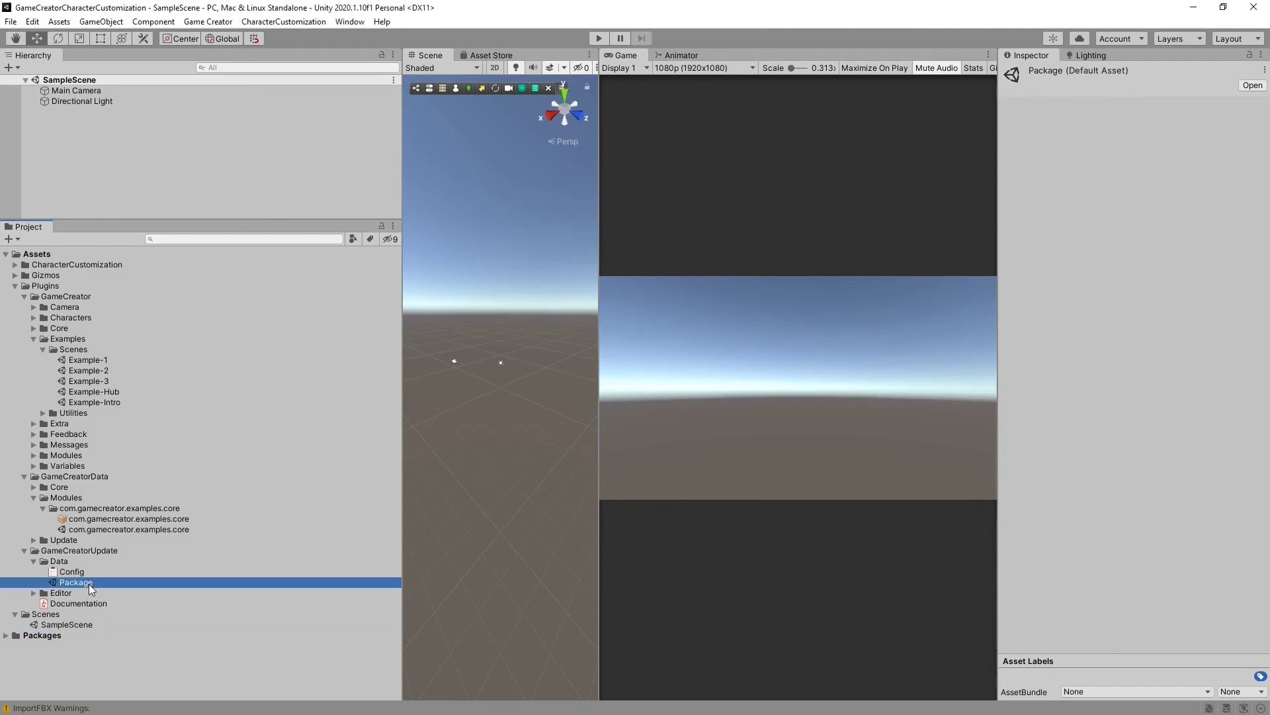
left_click(176, 530)
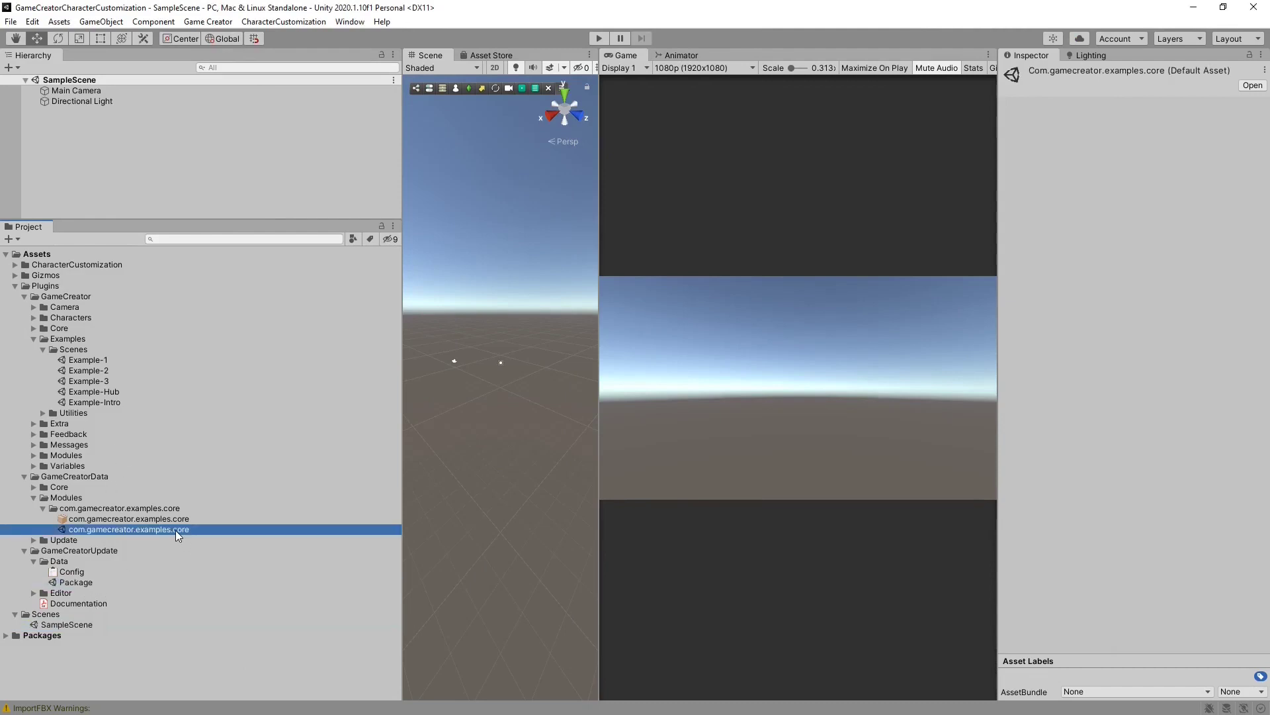
Open the Example-1 scene, play-test the player's movement and stop the game.
left_click(93, 360)
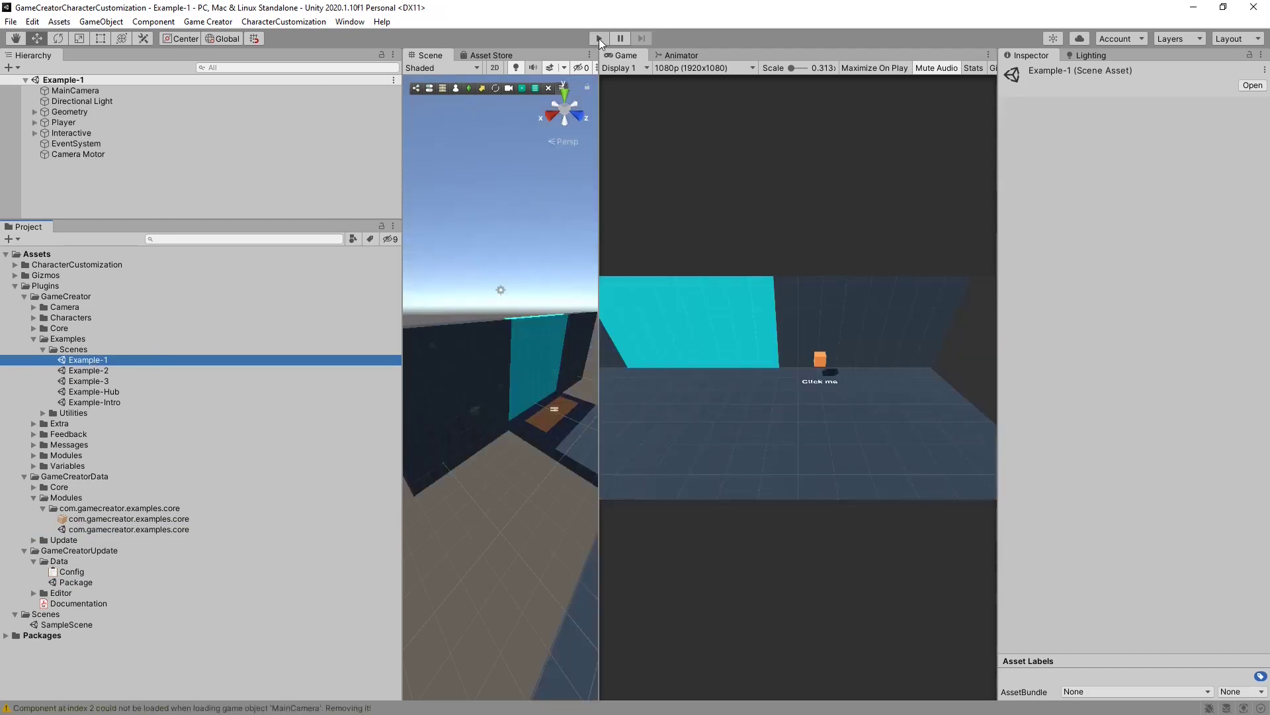
left_click(599, 38)
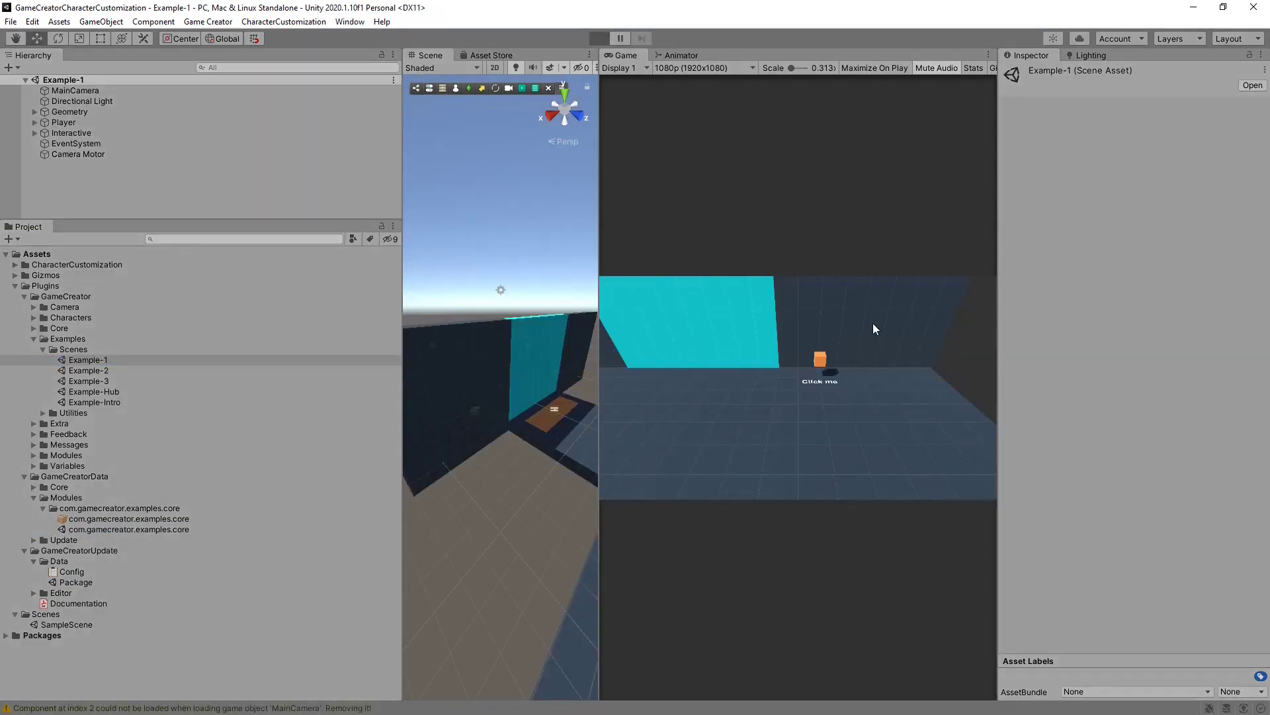
key("d")
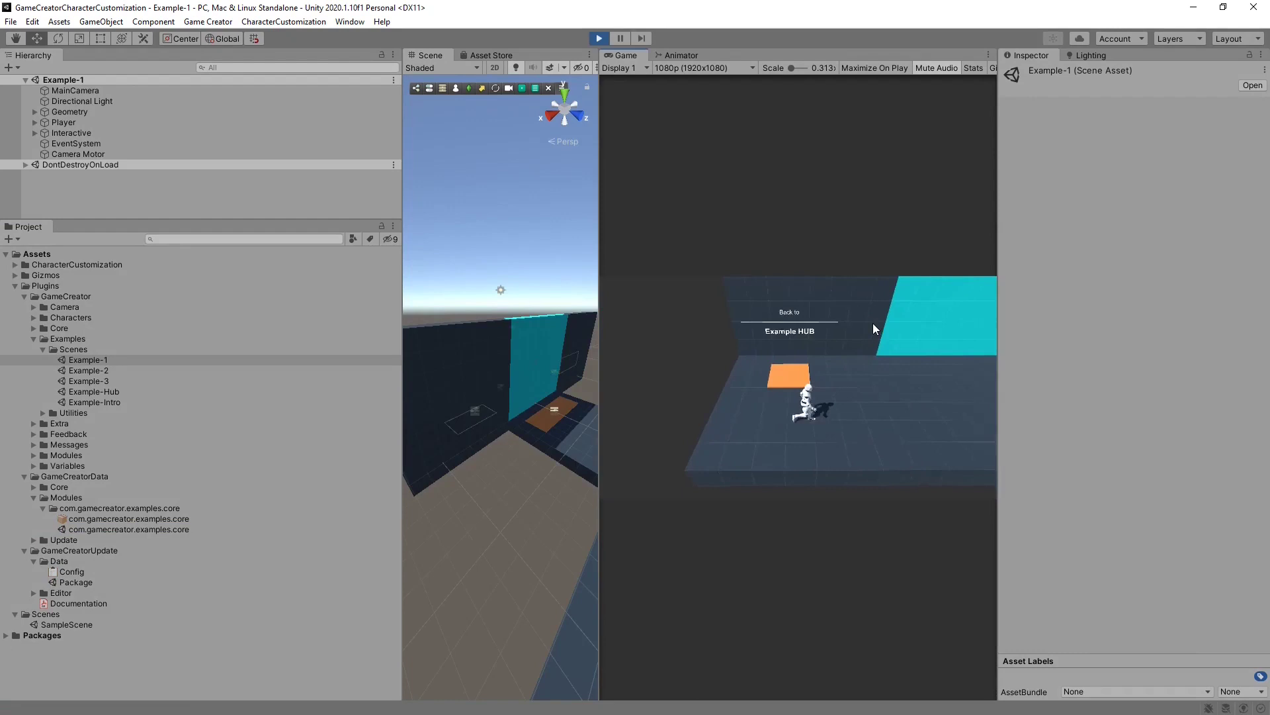
key("a")
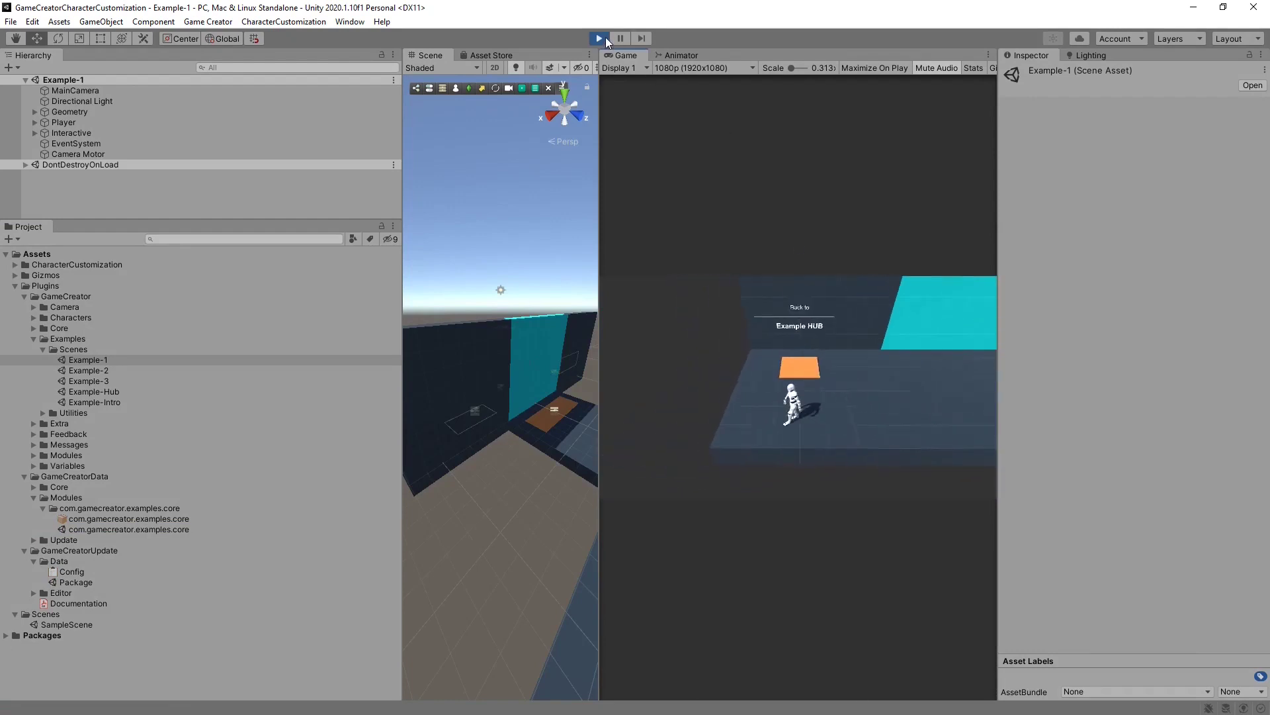
left_click(600, 39)
Add the scenes CharacterCustomization01_Game, 02_Gender, 03_Male and 04_Female to the build's scene list.
left_click(11, 22)
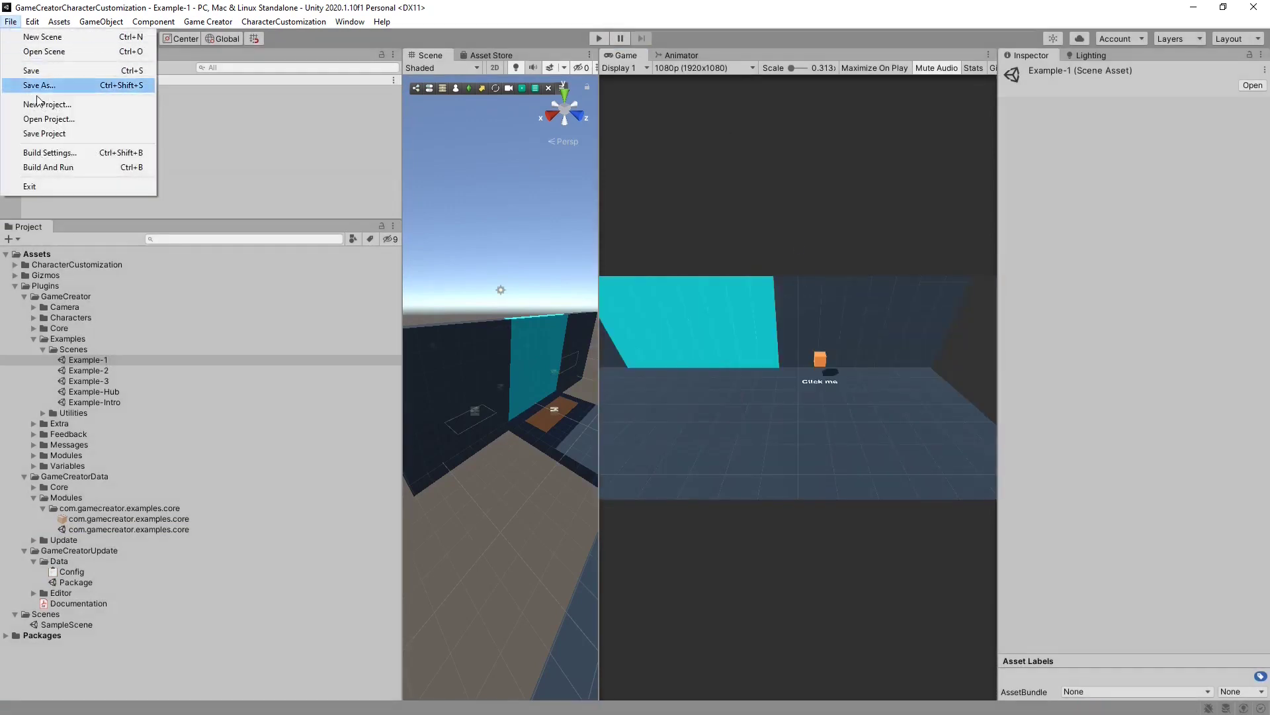
left_click(47, 151)
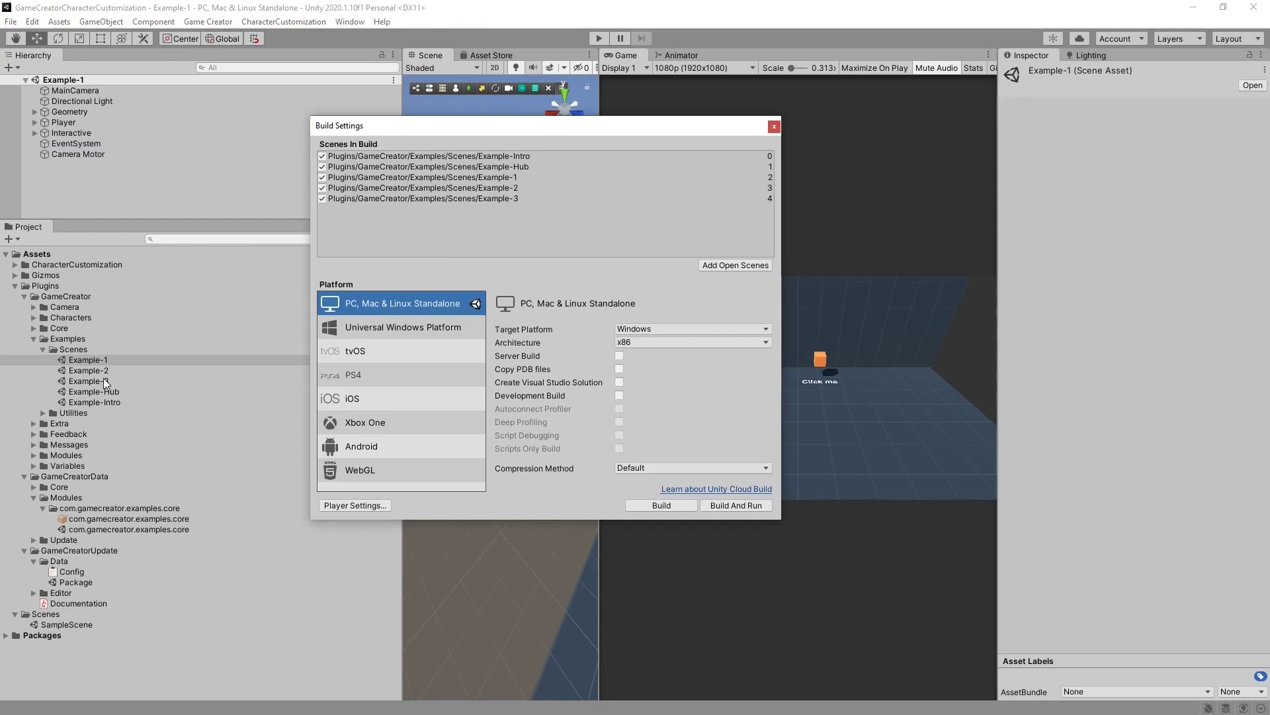
left_click(15, 265)
left_click(92, 352)
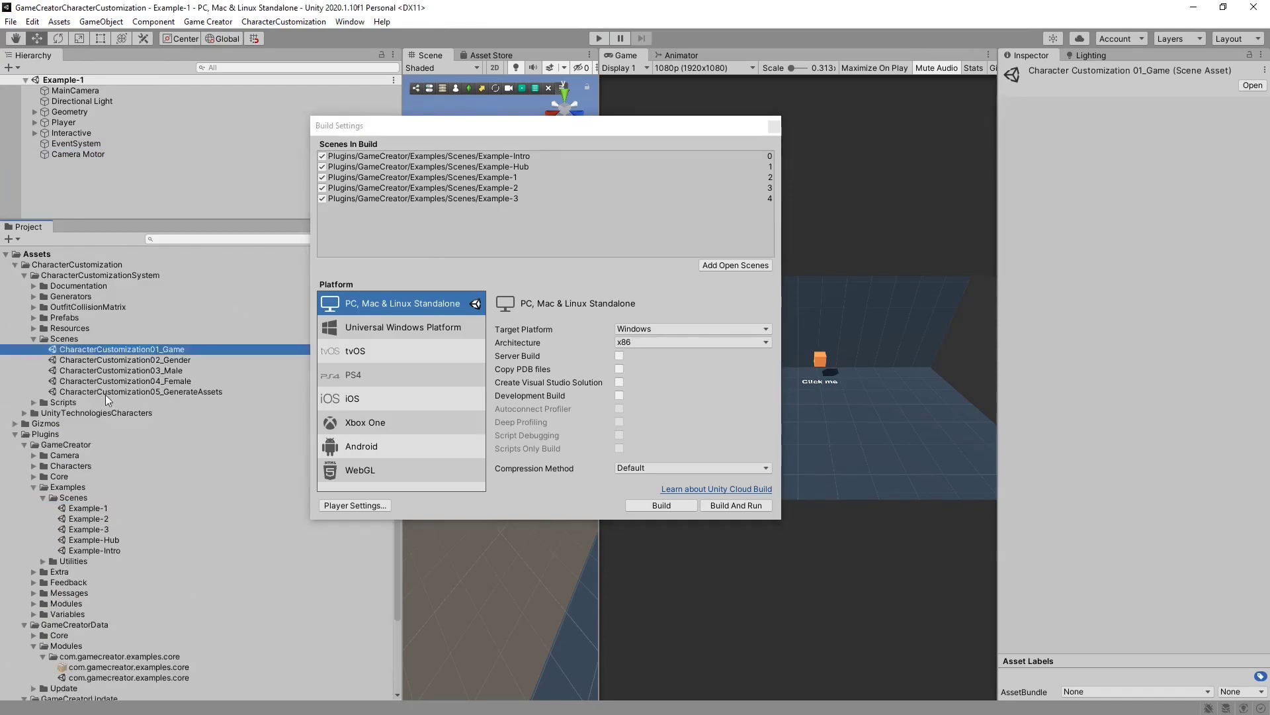
left_click(114, 383, "shift")
left_click_drag(121, 352, 466, 238)
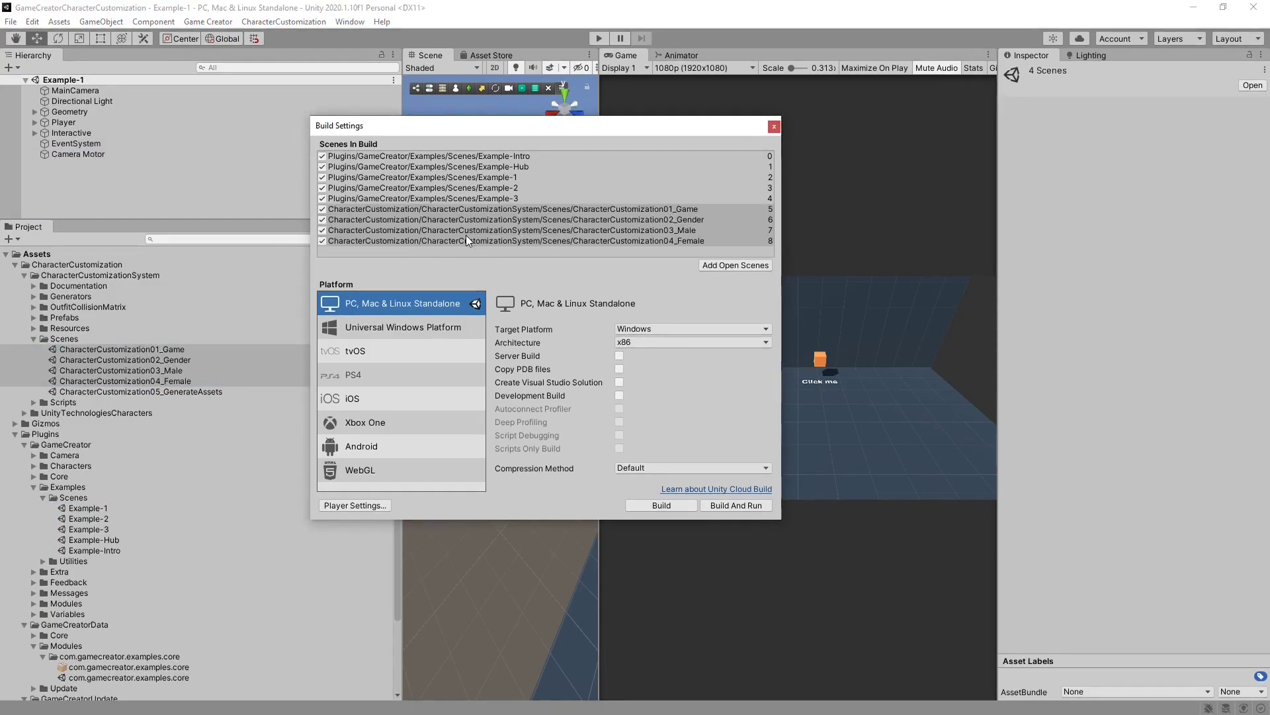
left_click(773, 127)
Copy the CharacterCustomizationCanvas object from the CharacterCustomization01_Game scene into the Example-1 scene.
double_click(175, 351)
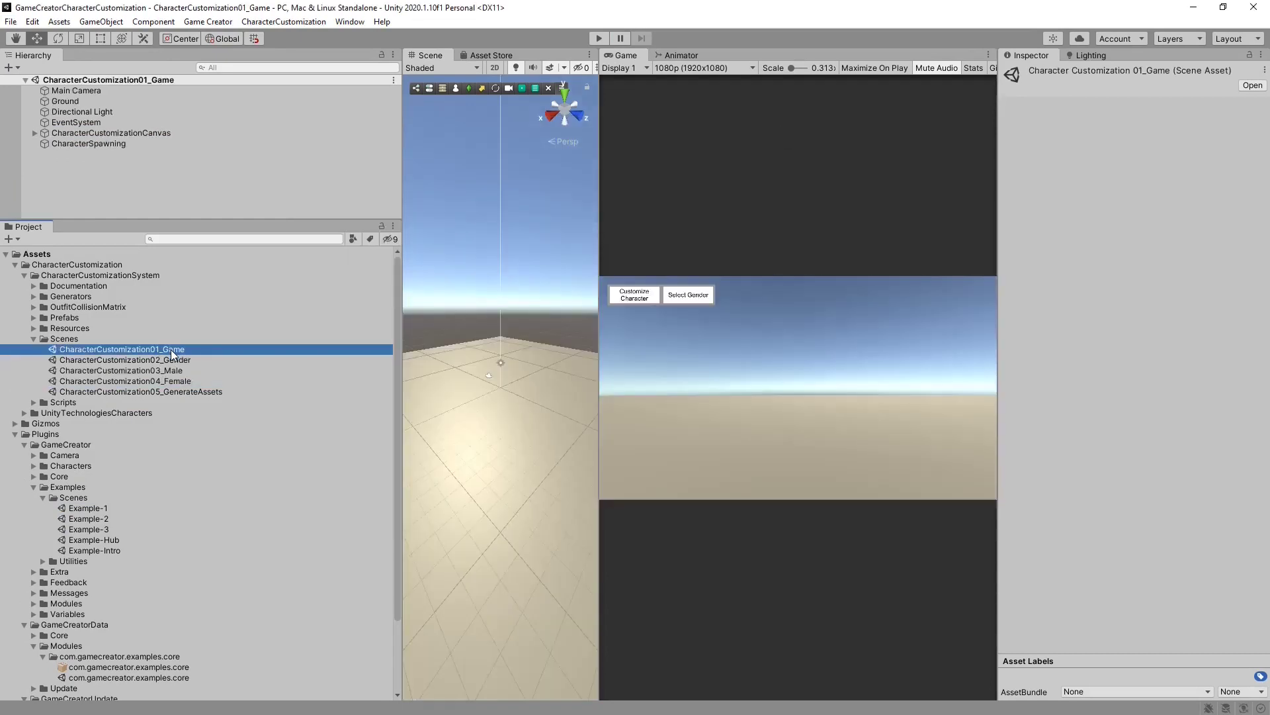
left_click(103, 134)
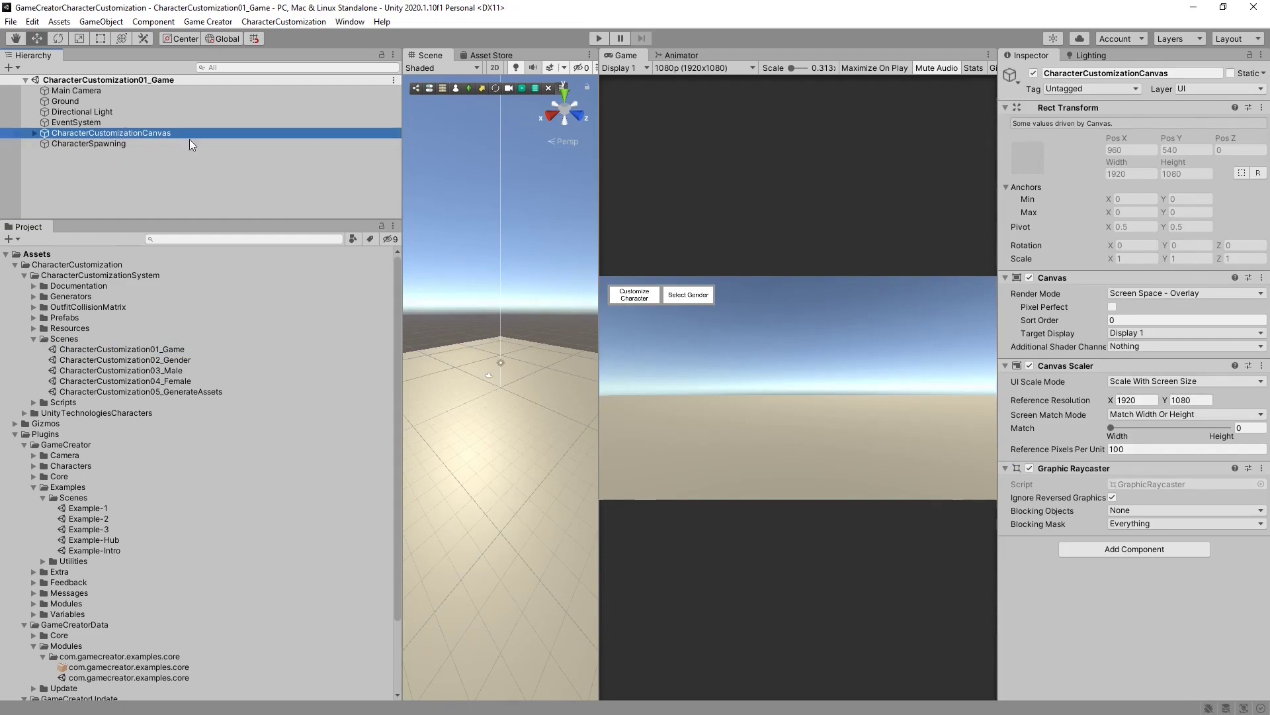
left_click(106, 508)
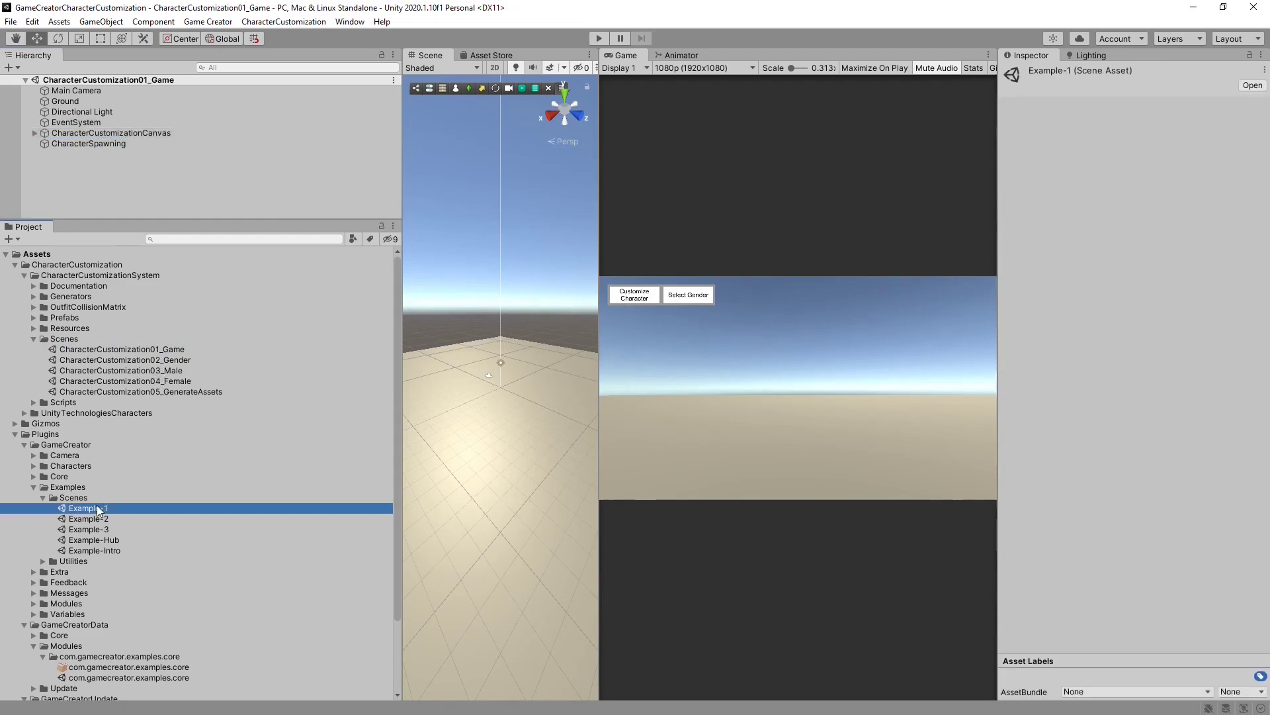
double_click(94, 508)
left_click(78, 180)
key("ctrl+v")
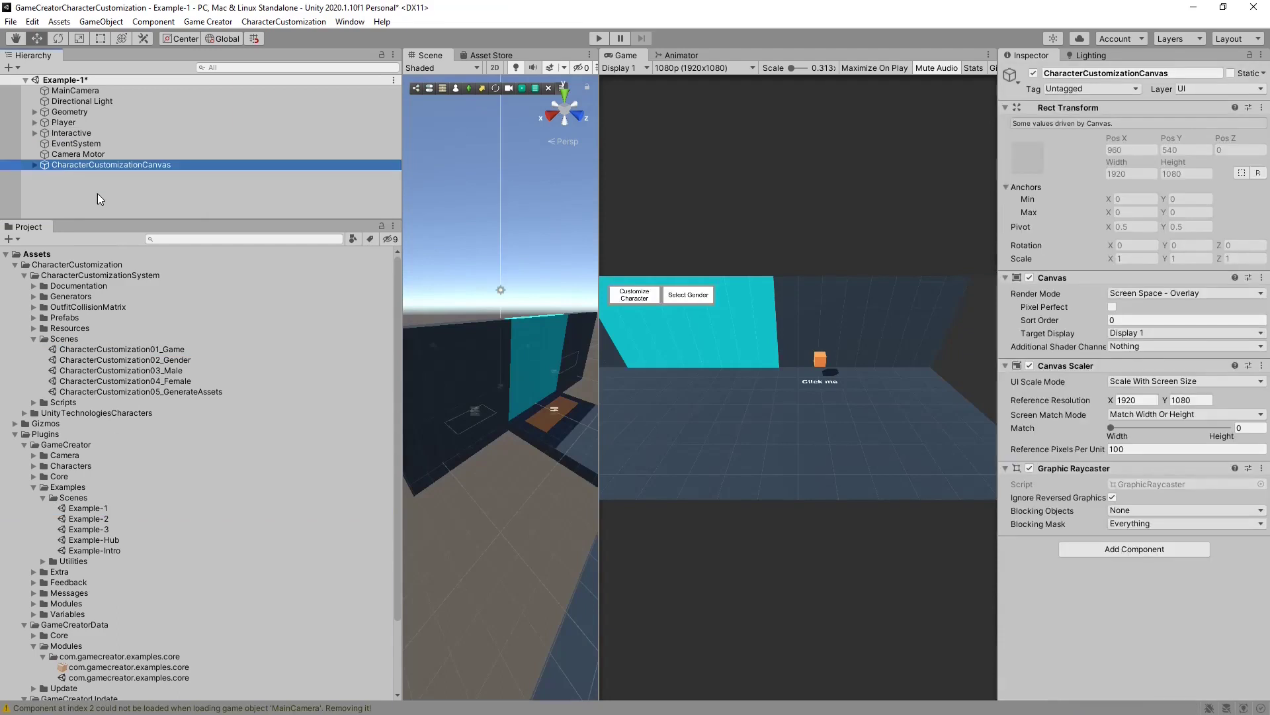
Rename the CharacterCustomization01_Game scene asset as Old_CharacterCustomization01_Game.
left_click(86, 349)
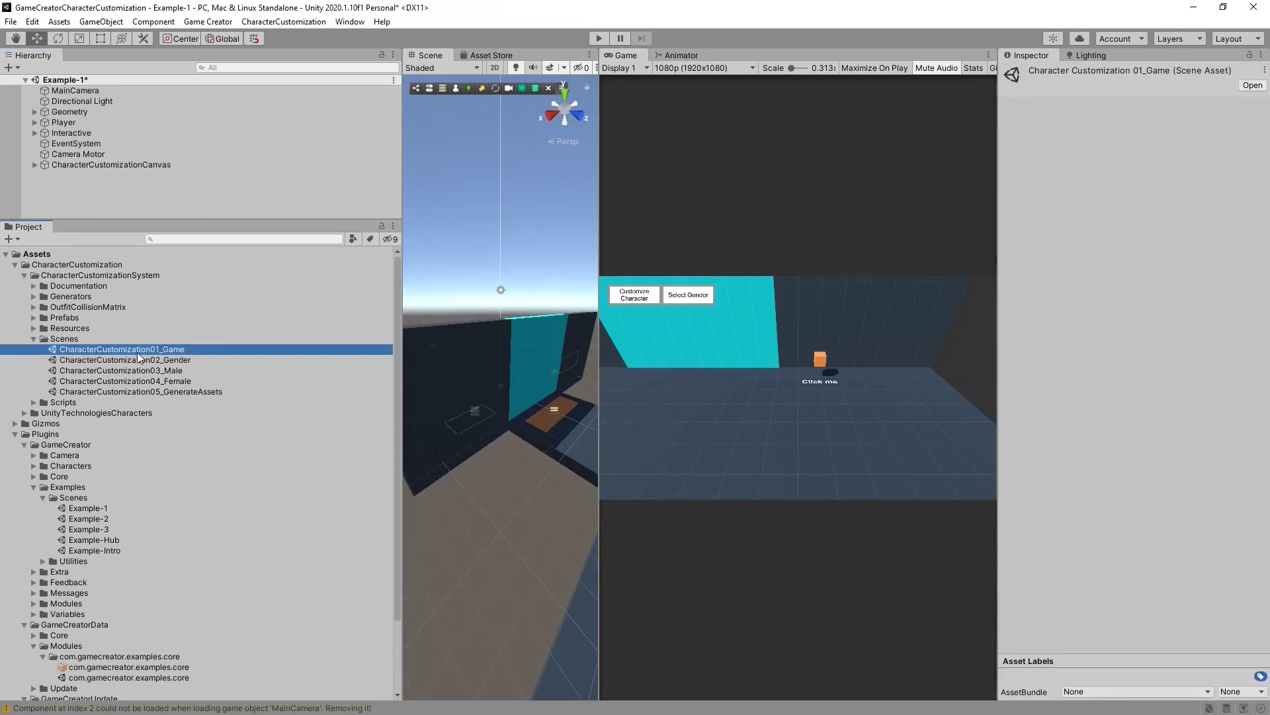
left_click(116, 350)
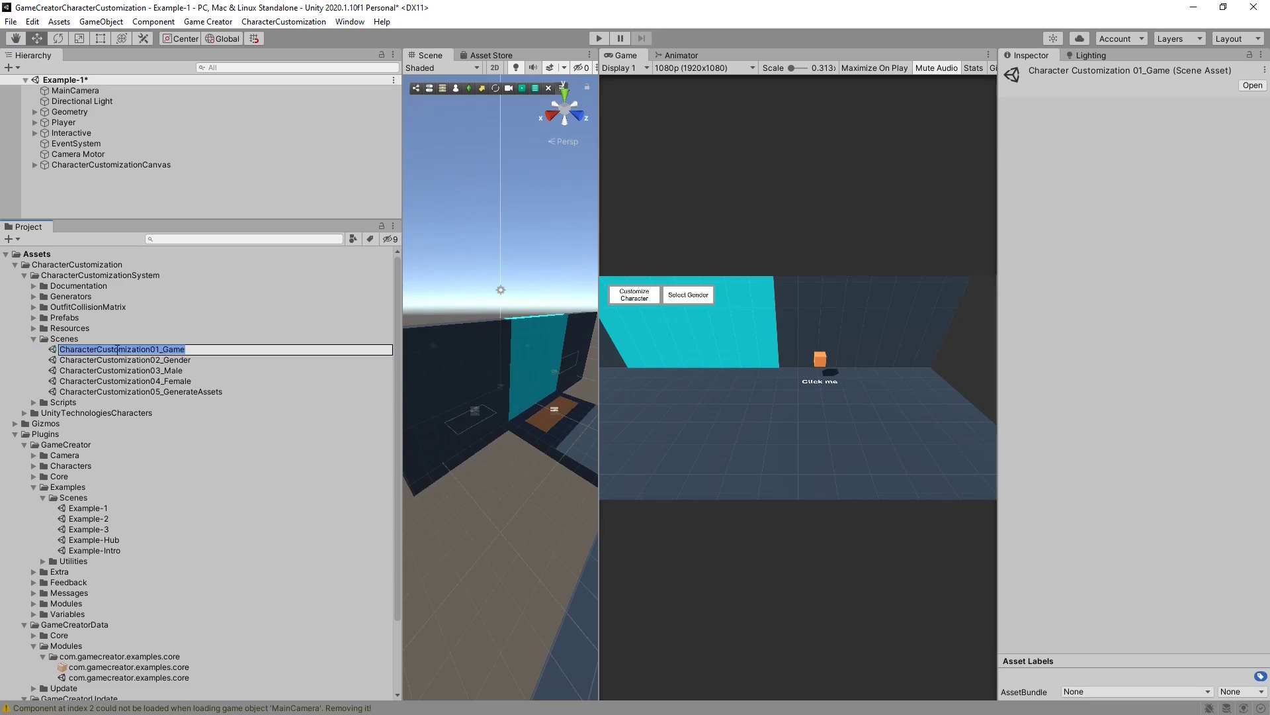
left_click(145, 361)
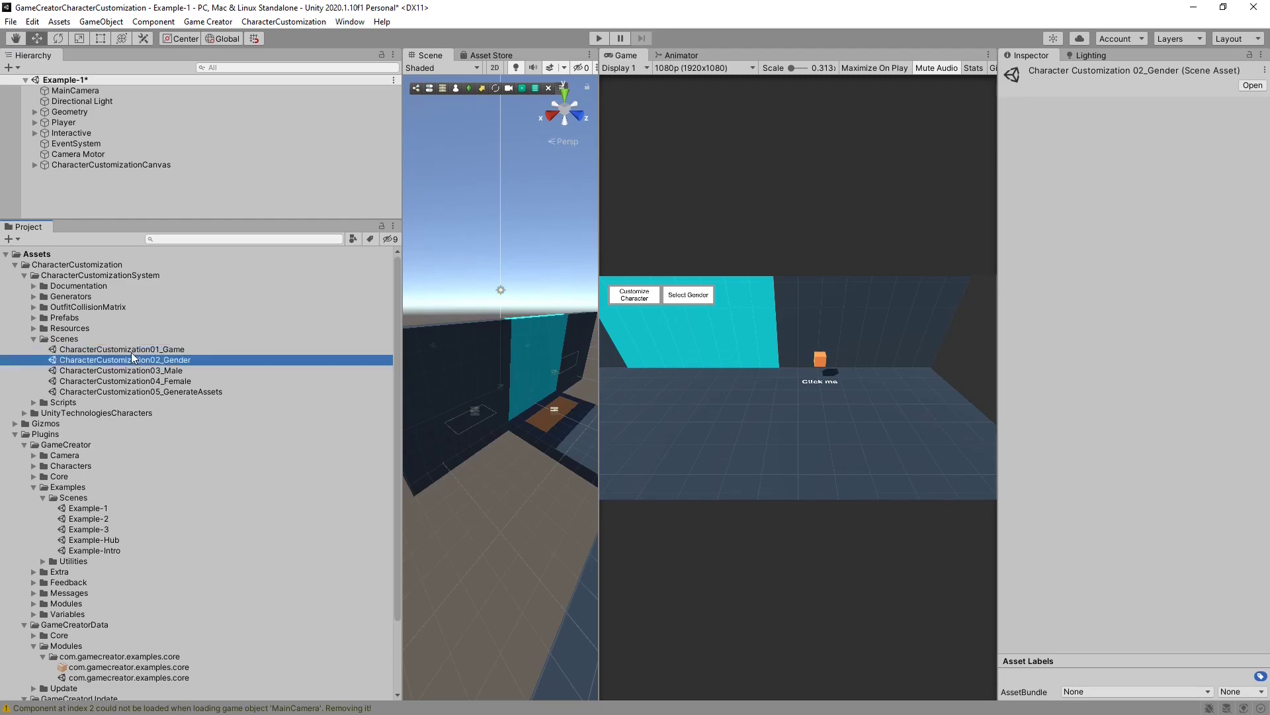
left_click(133, 350)
left_click(129, 349)
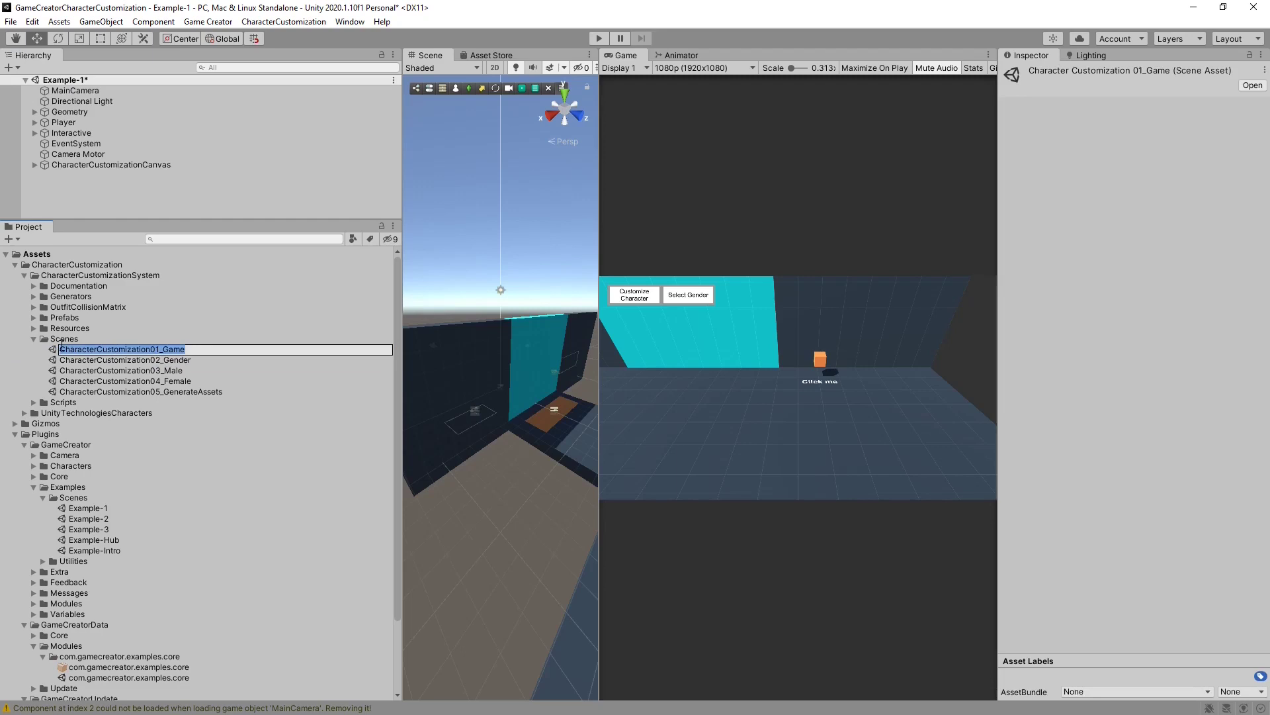
left_click(61, 349)
key("ctrl+c")
type("Old_")
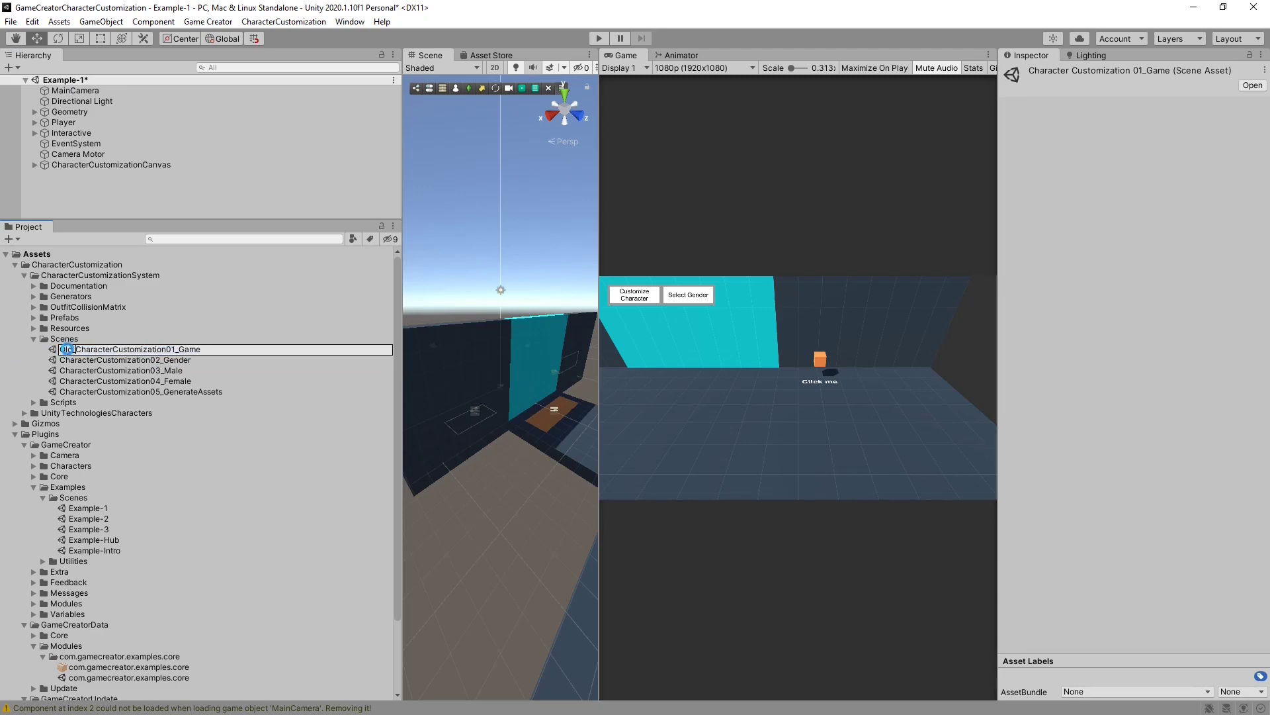
key("Return")
Save the modified Example-1 scene as CharacterCustomization01_Game in the Assets folder and select the new scene asset.
left_click(11, 21)
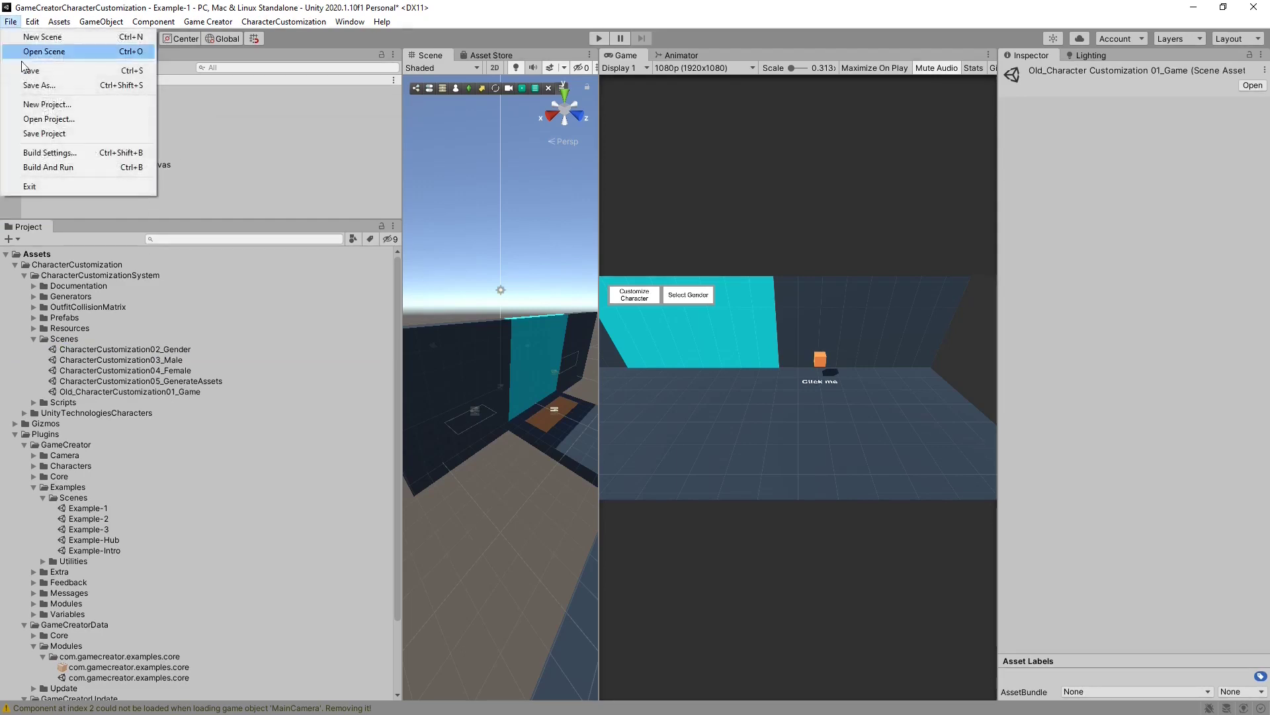
left_click(50, 85)
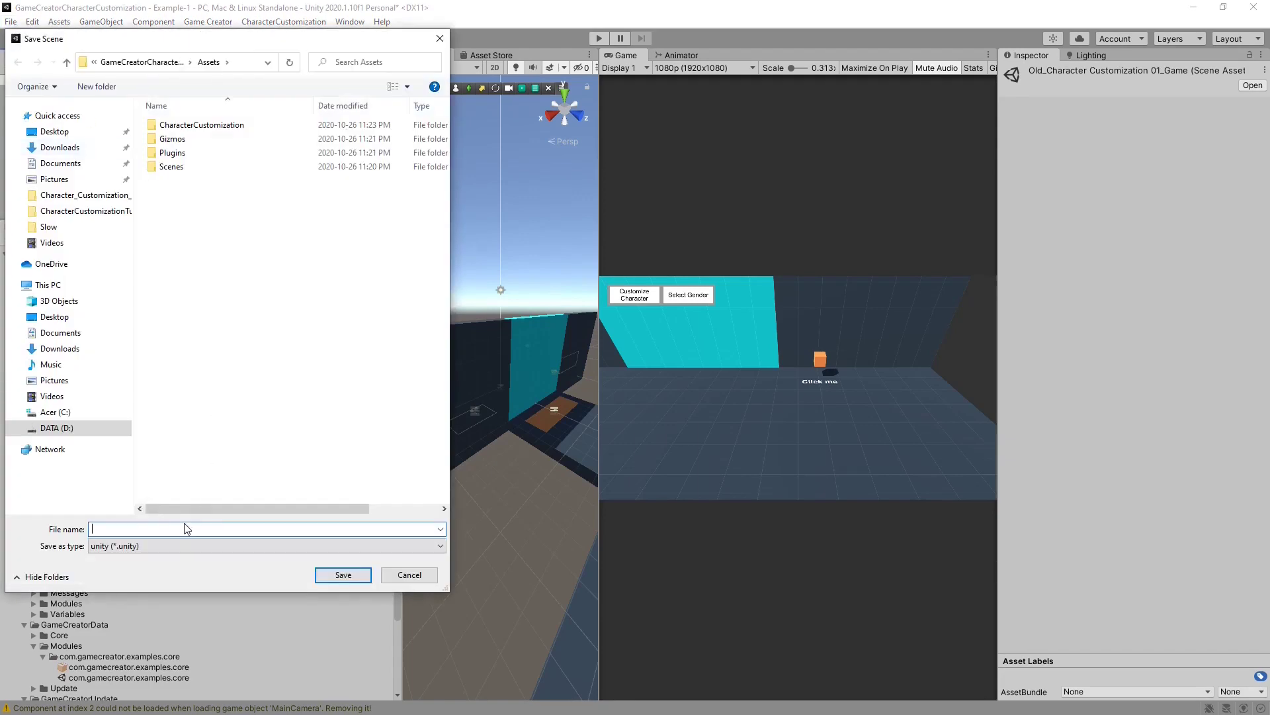
key("ctrl+v")
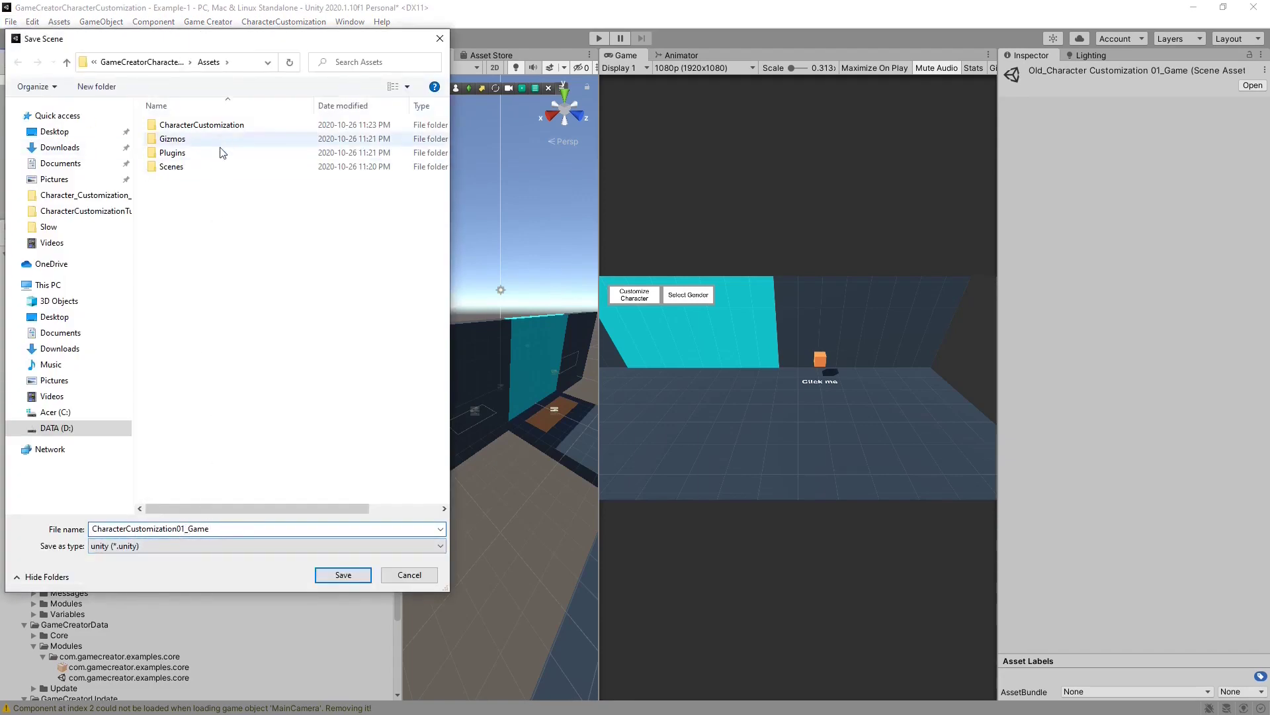
left_click(344, 574)
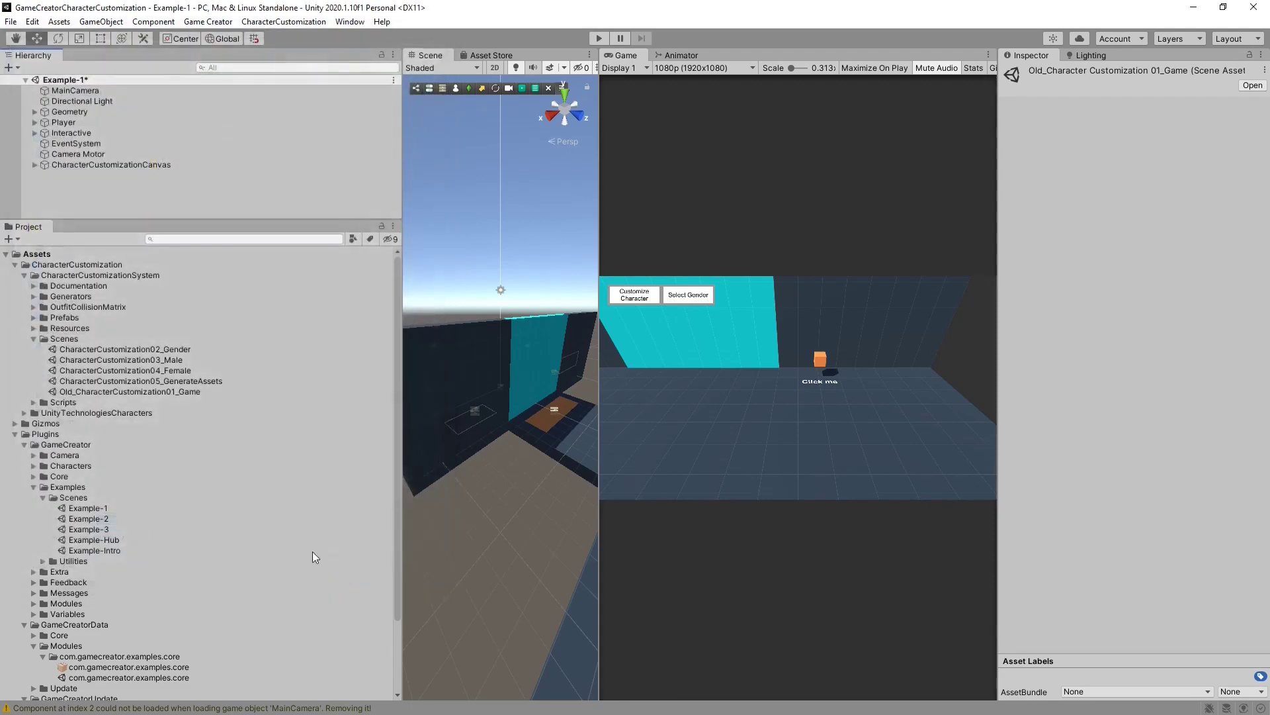
left_click(14, 264)
left_click(92, 633)
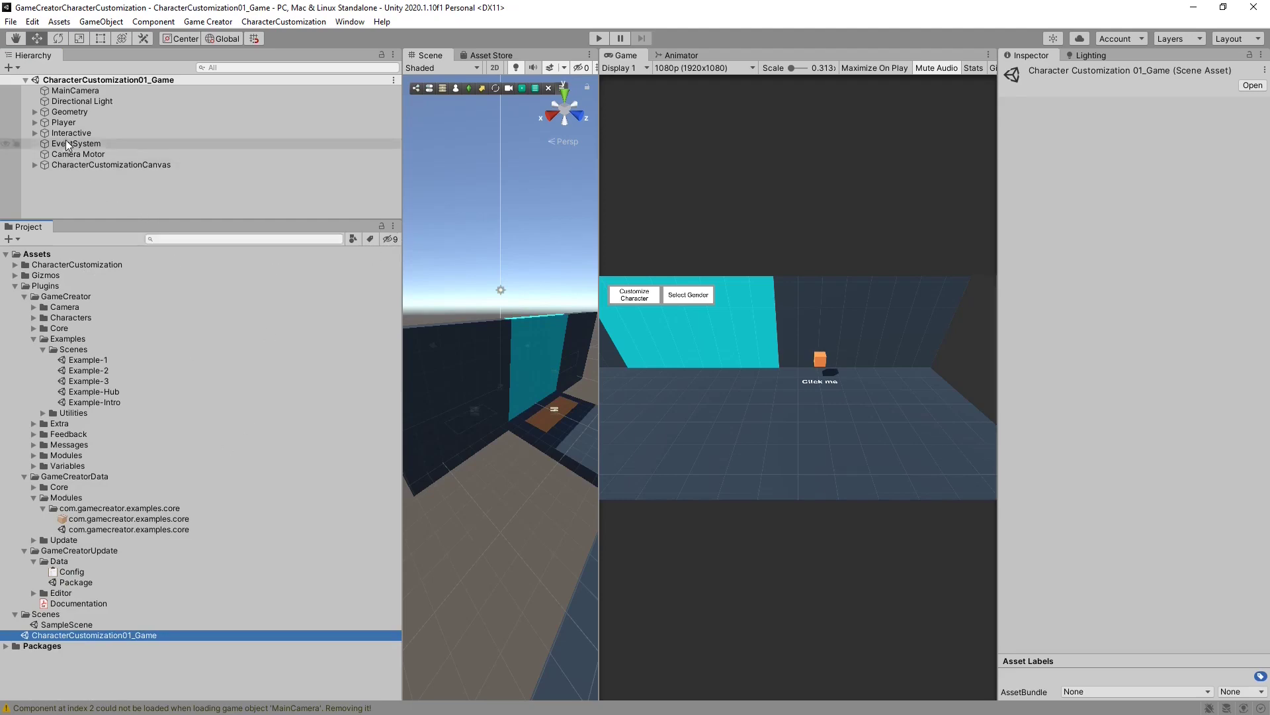
Assign the CharacterBuilder_Male prefab as the Player's 3D model in its Character Animator and save the scene.
left_click(61, 123)
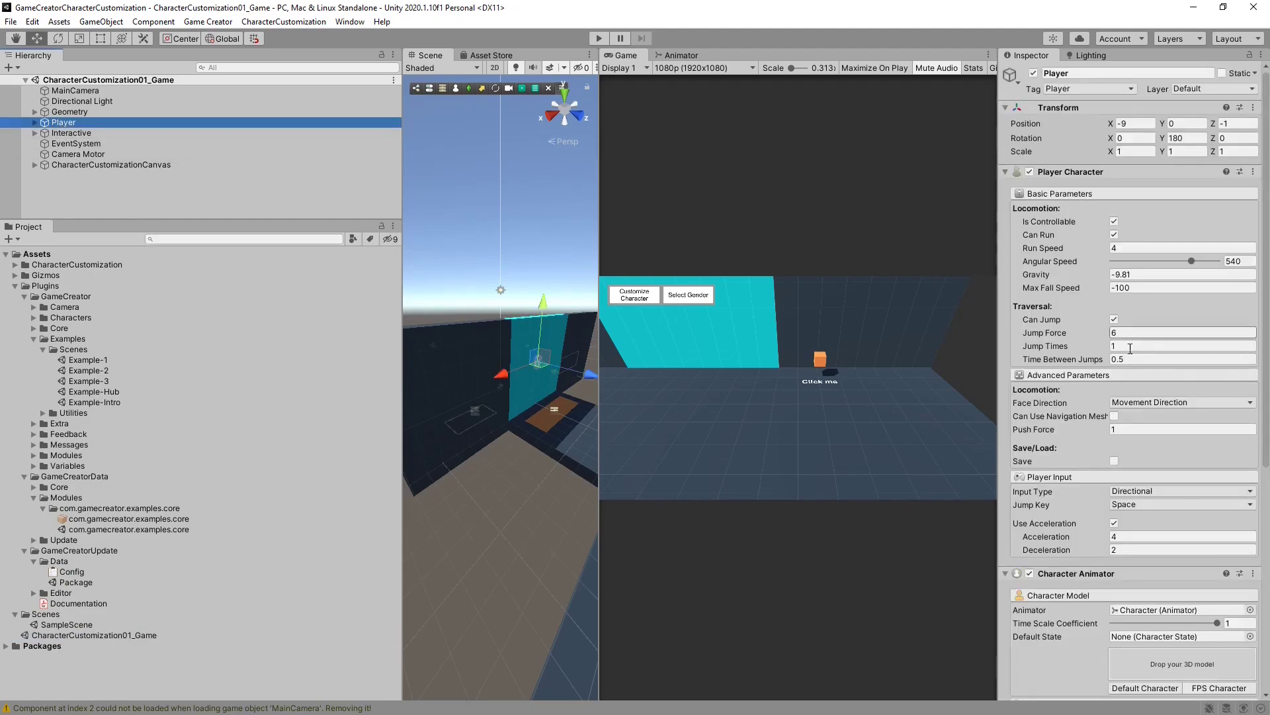
scroll(1148, 452, "down", 5)
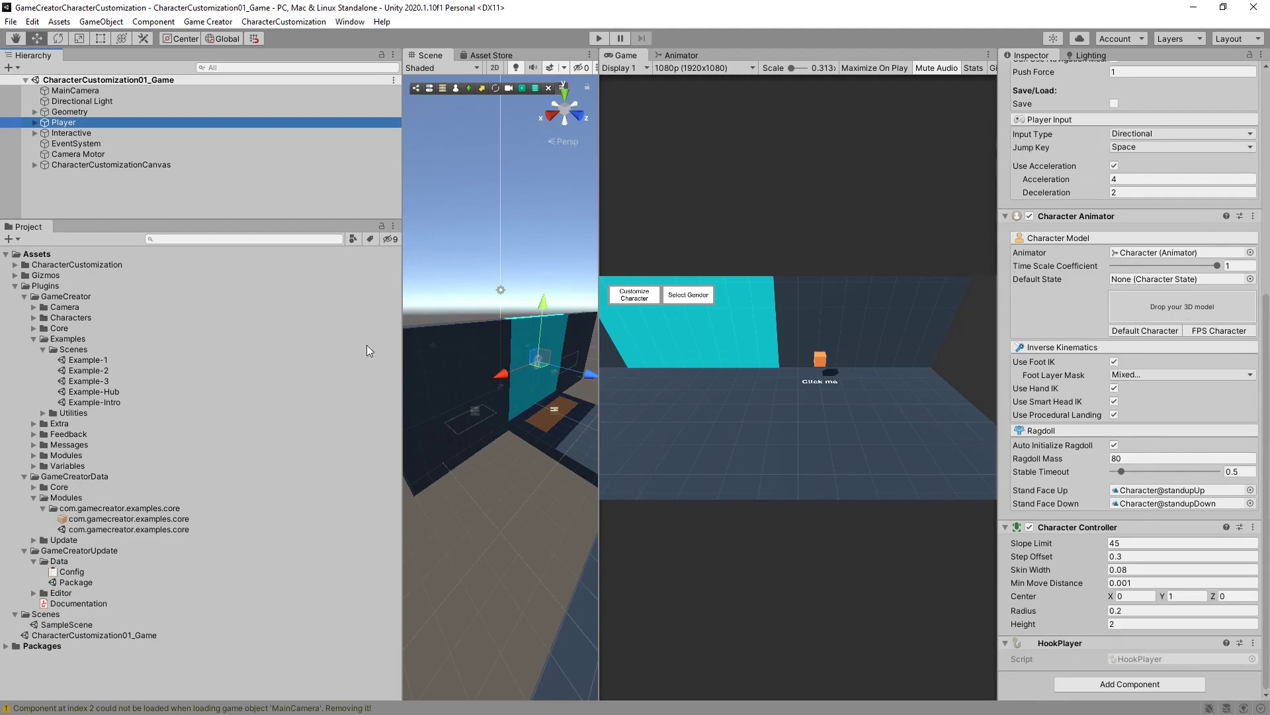
left_click(15, 264)
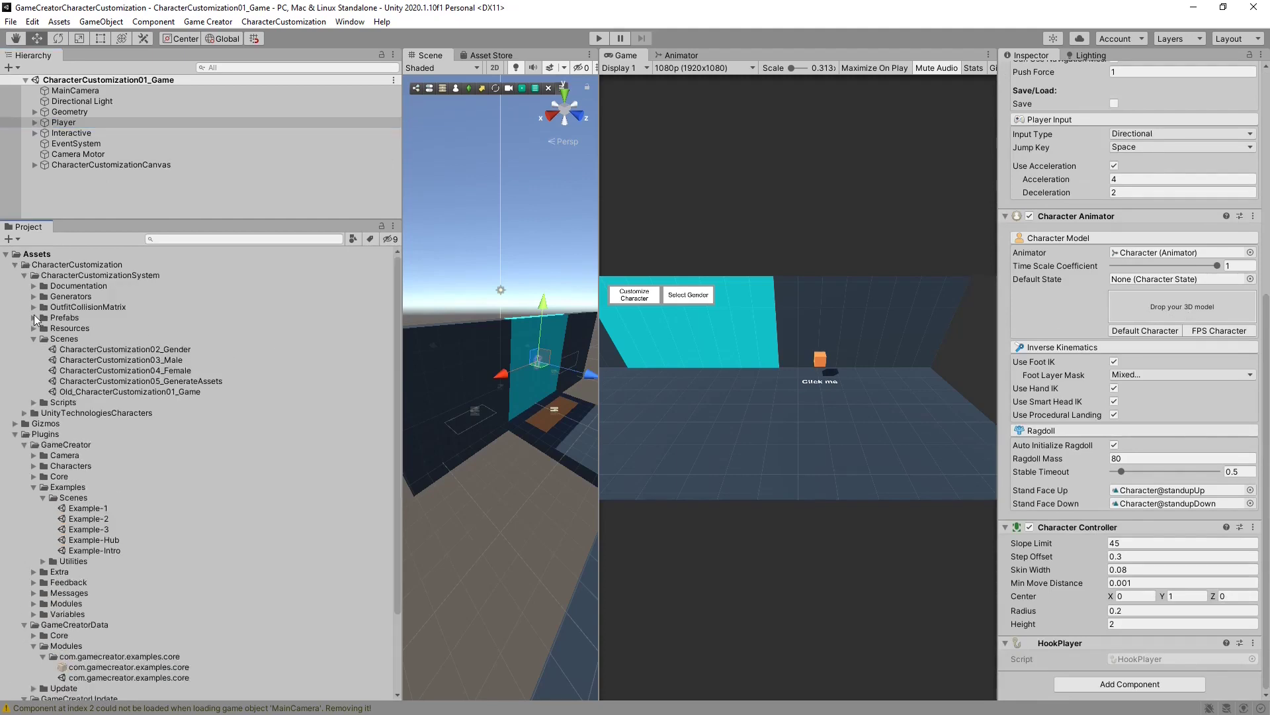
left_click(33, 318)
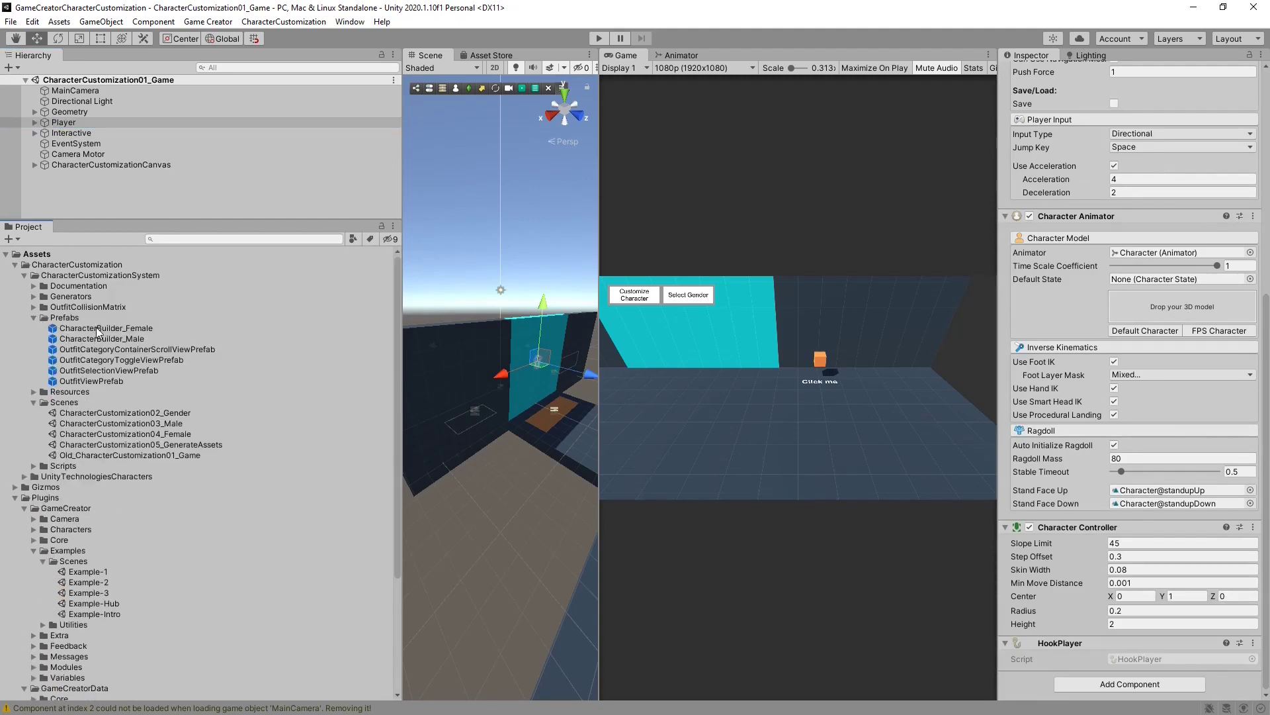
left_click_drag(93, 338, 1168, 312)
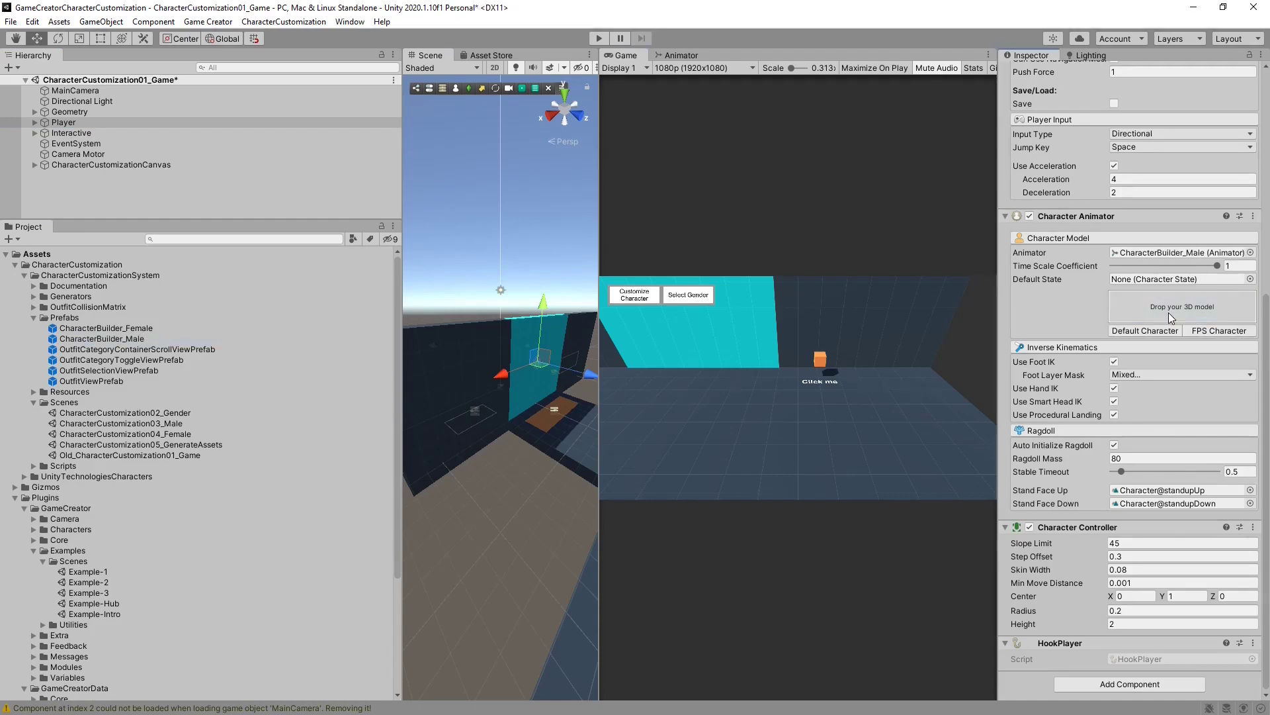
left_click(233, 205)
key("ctrl+s")
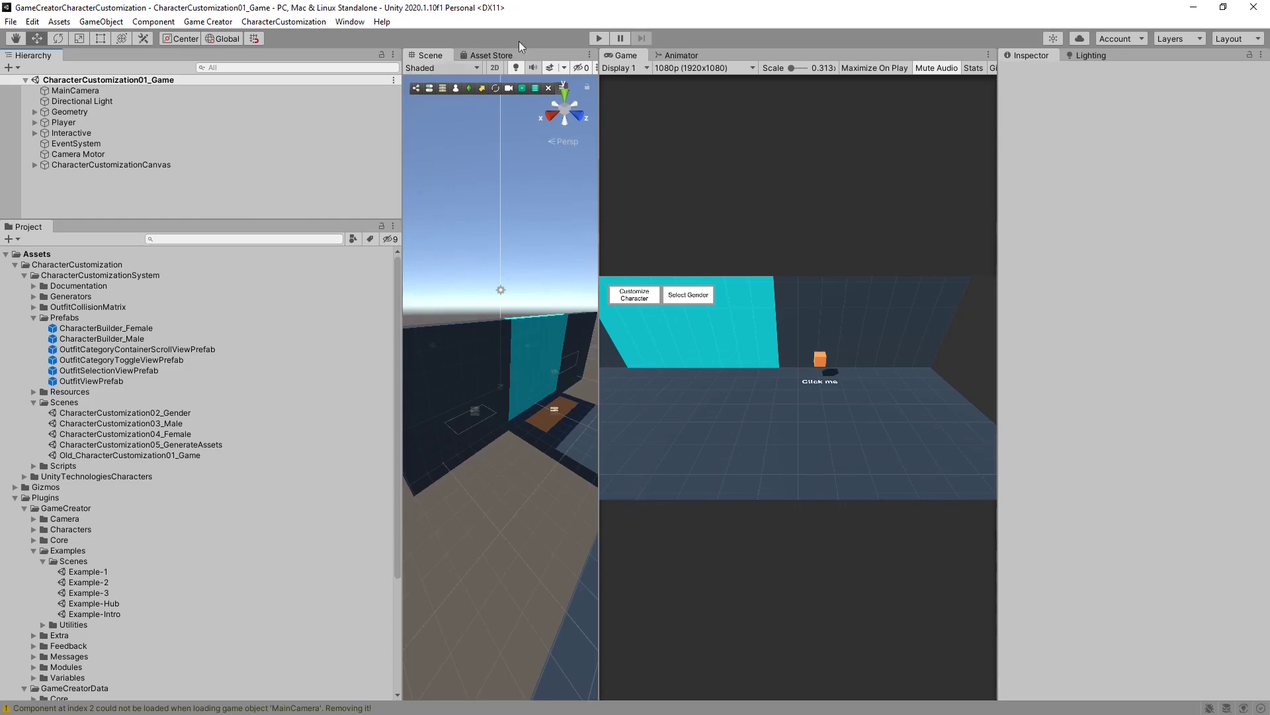
Run the scene and open the male character's customization screen in the game.
left_click(599, 38)
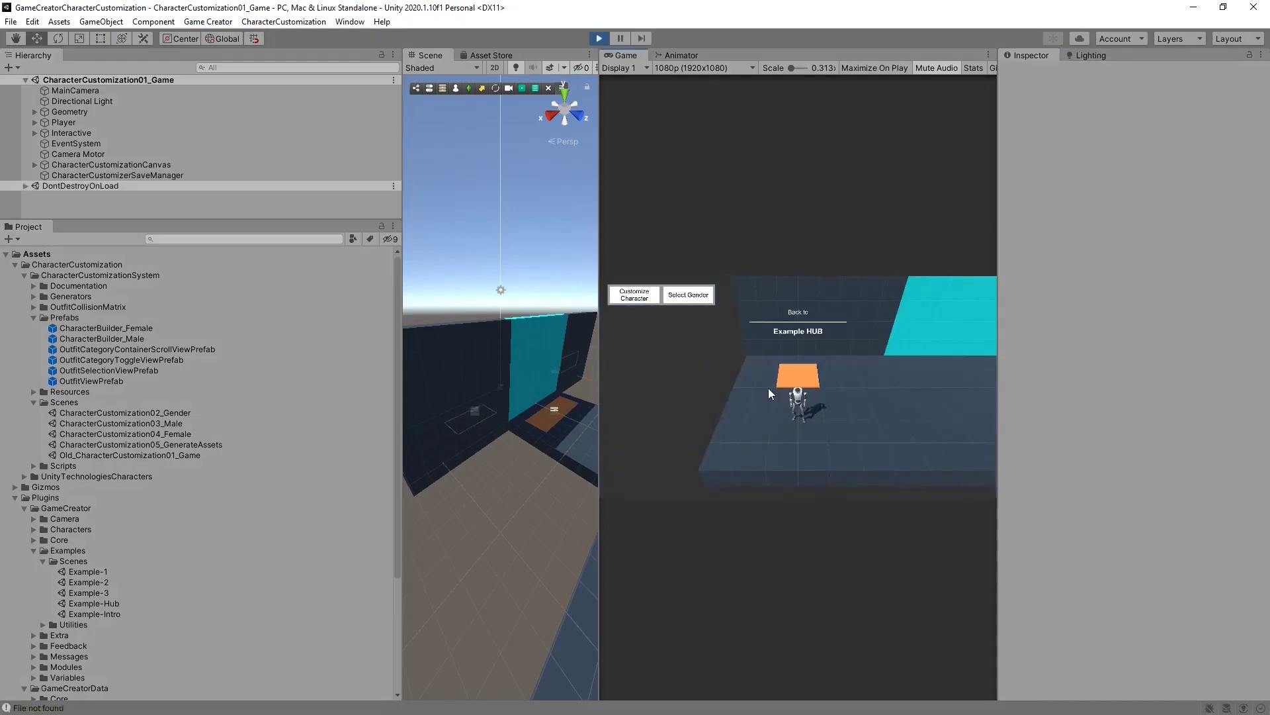
left_click(662, 296)
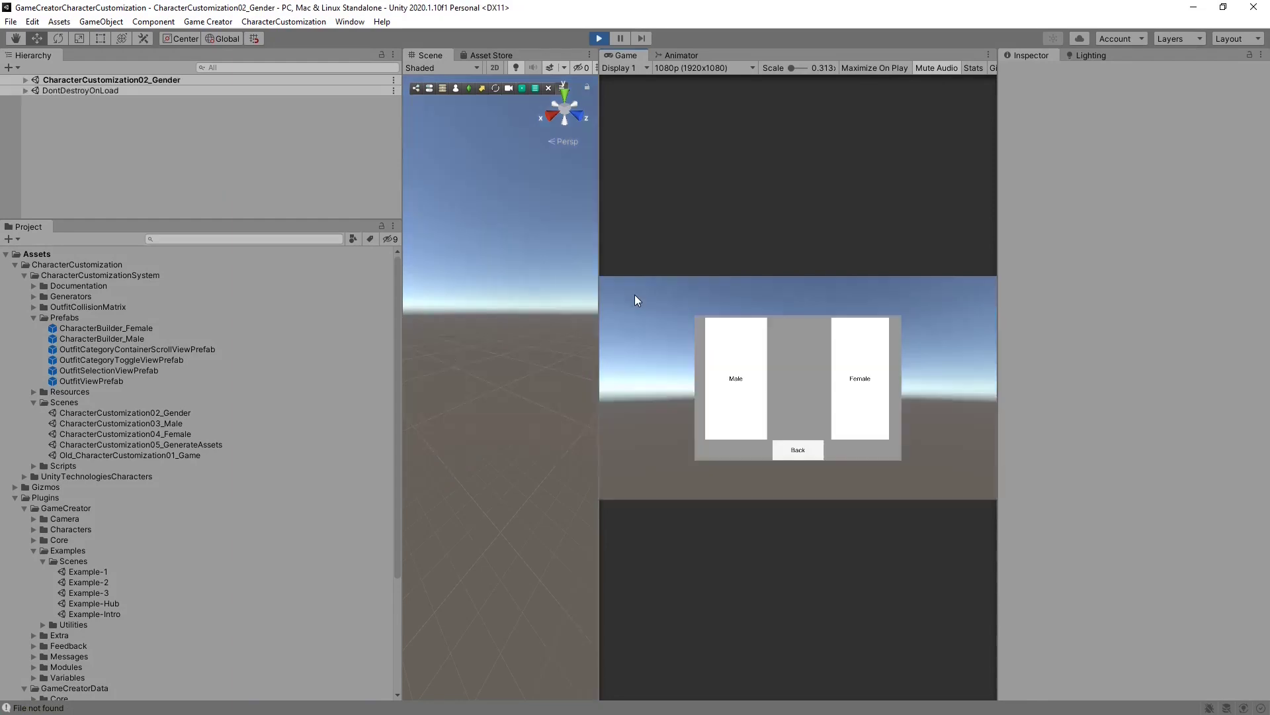
left_click(730, 365)
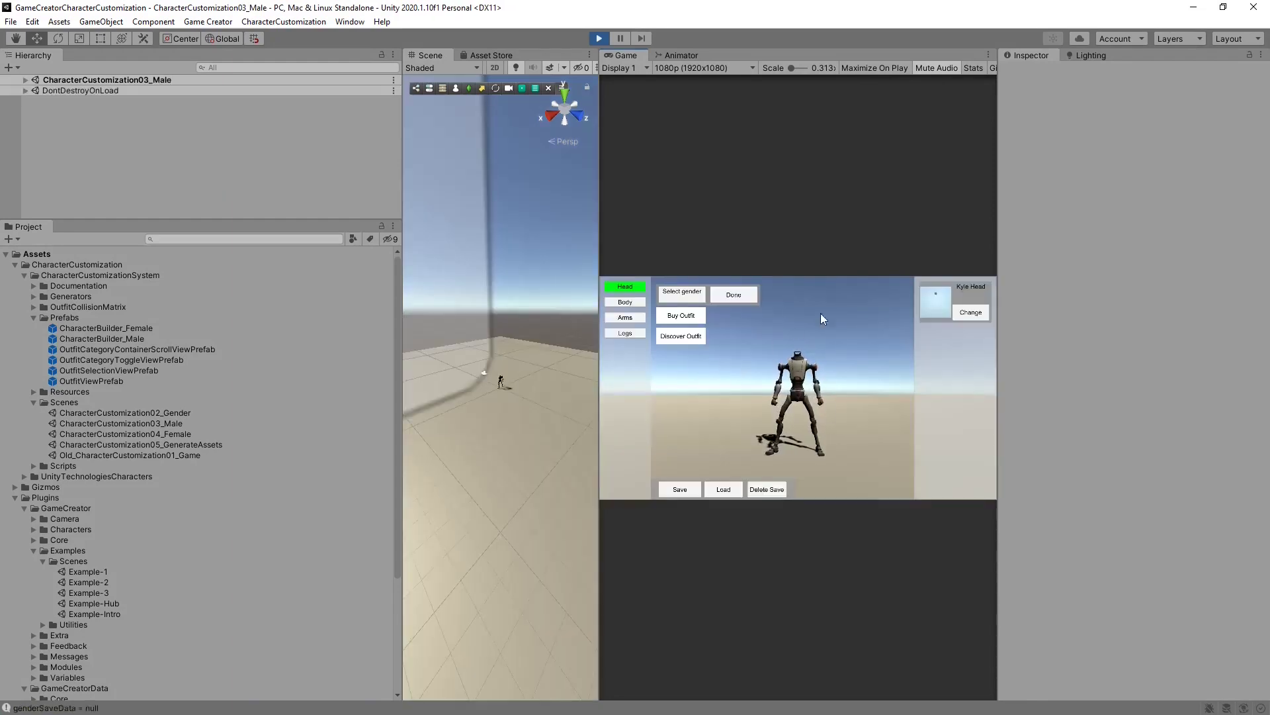
Equip the male character with Kyle Head, Spike Body and Spike Arms in the customization screen.
left_click(983, 317)
left_click(628, 301)
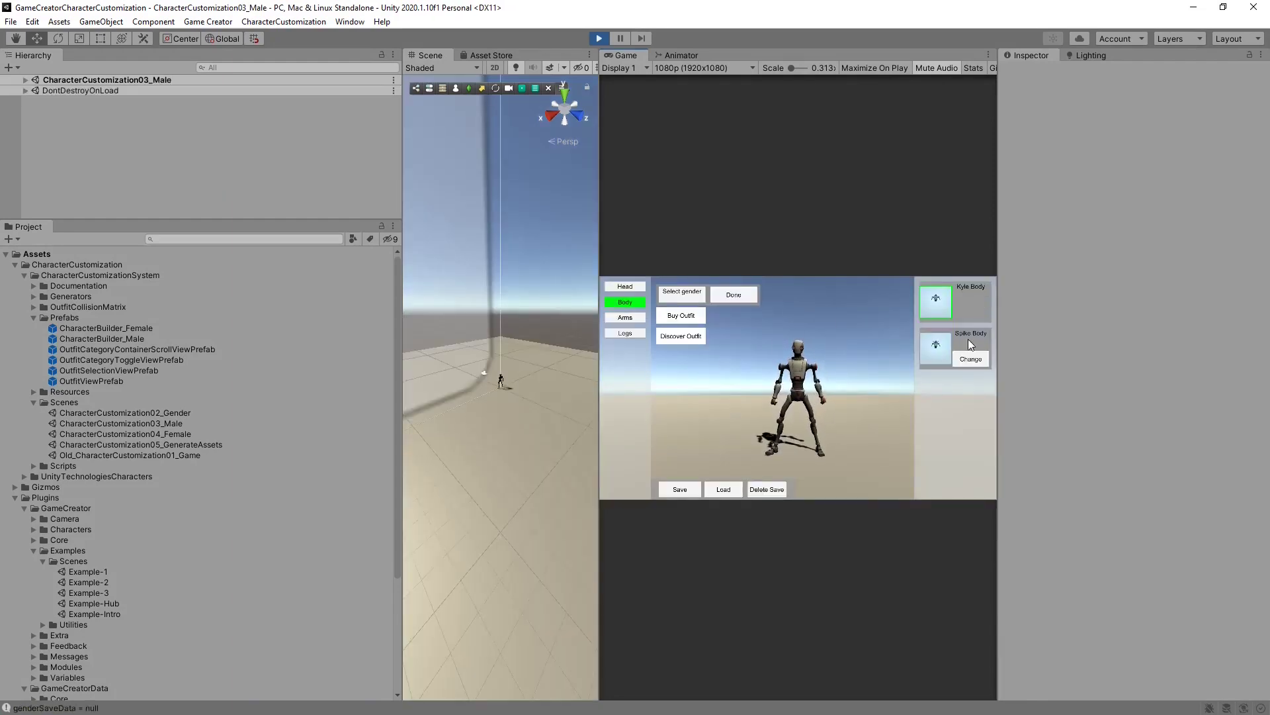
left_click(971, 356)
left_click(626, 319)
left_click(973, 358)
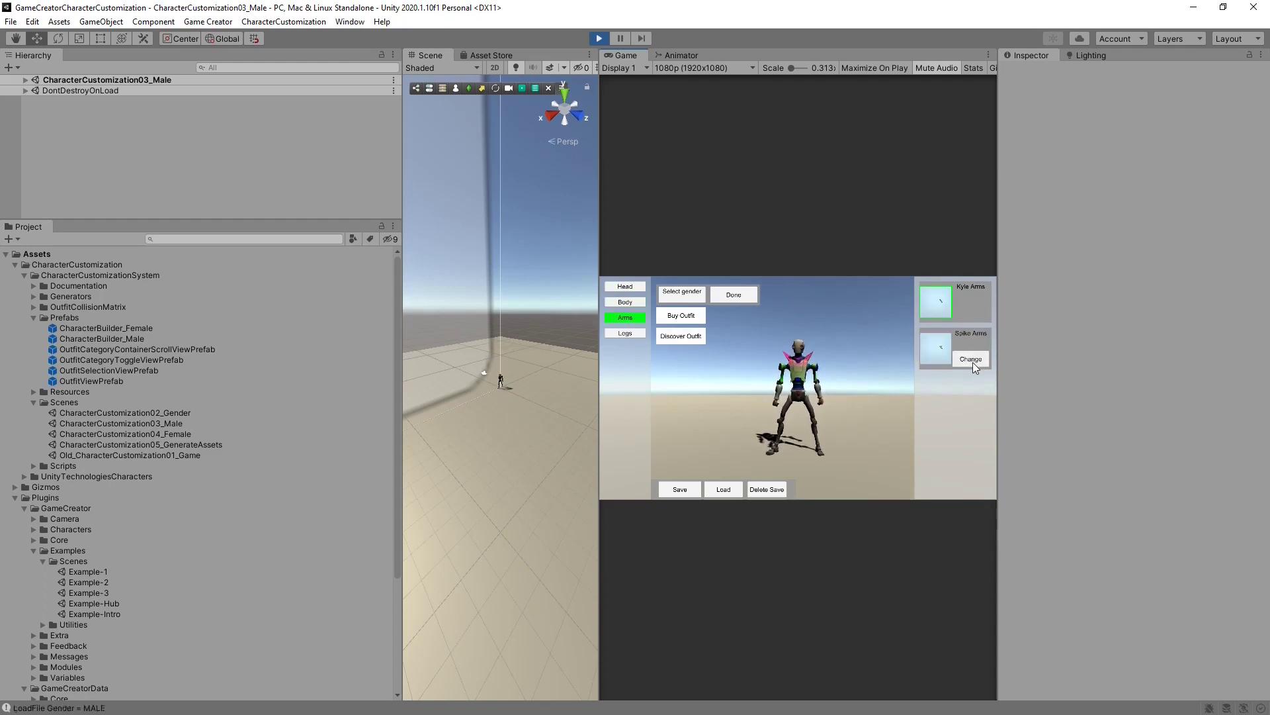
Discover and equip the Spike Feet outfit for the legs, then save the male character and return to the game.
left_click(622, 333)
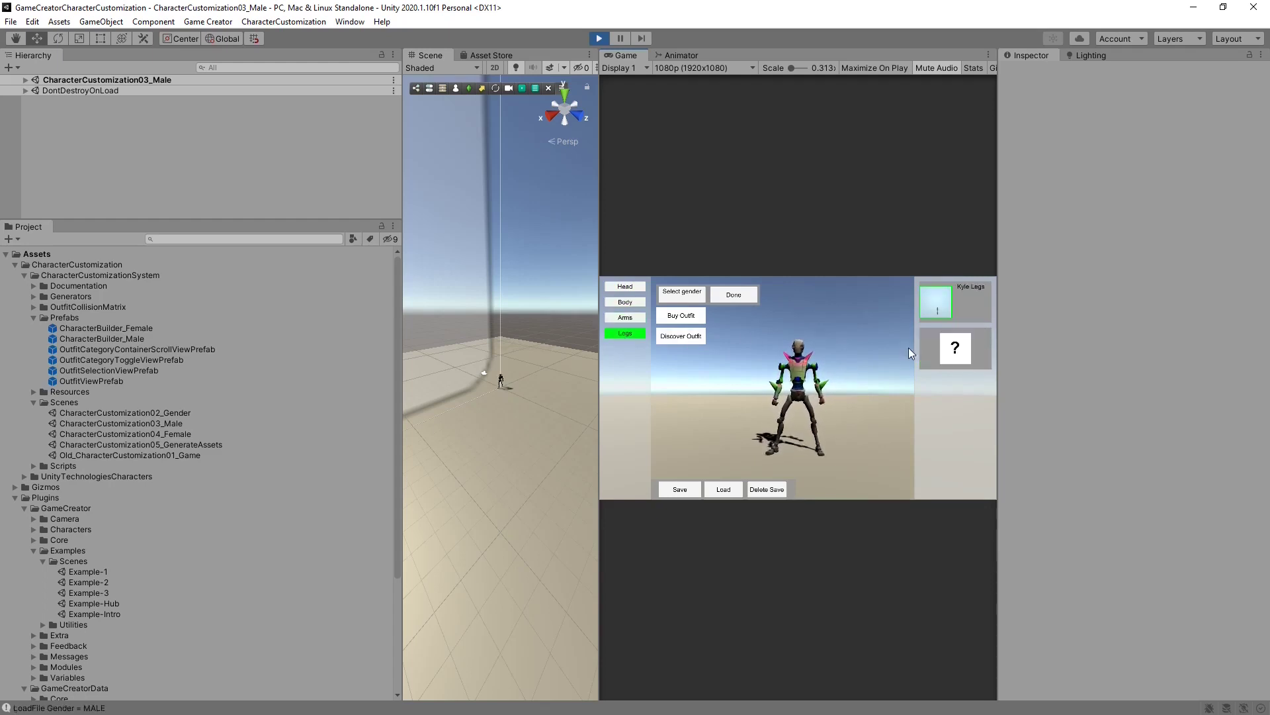
left_click(682, 335)
left_click(979, 357)
left_click(691, 488)
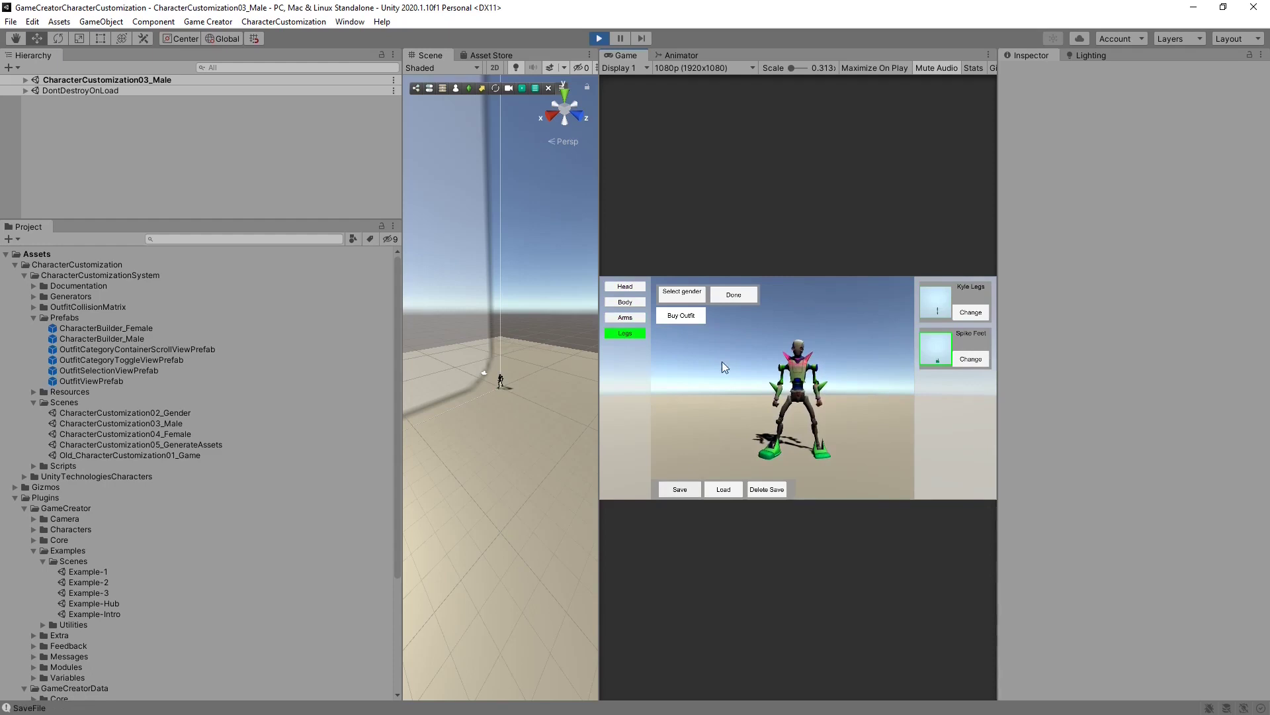
left_click(737, 297)
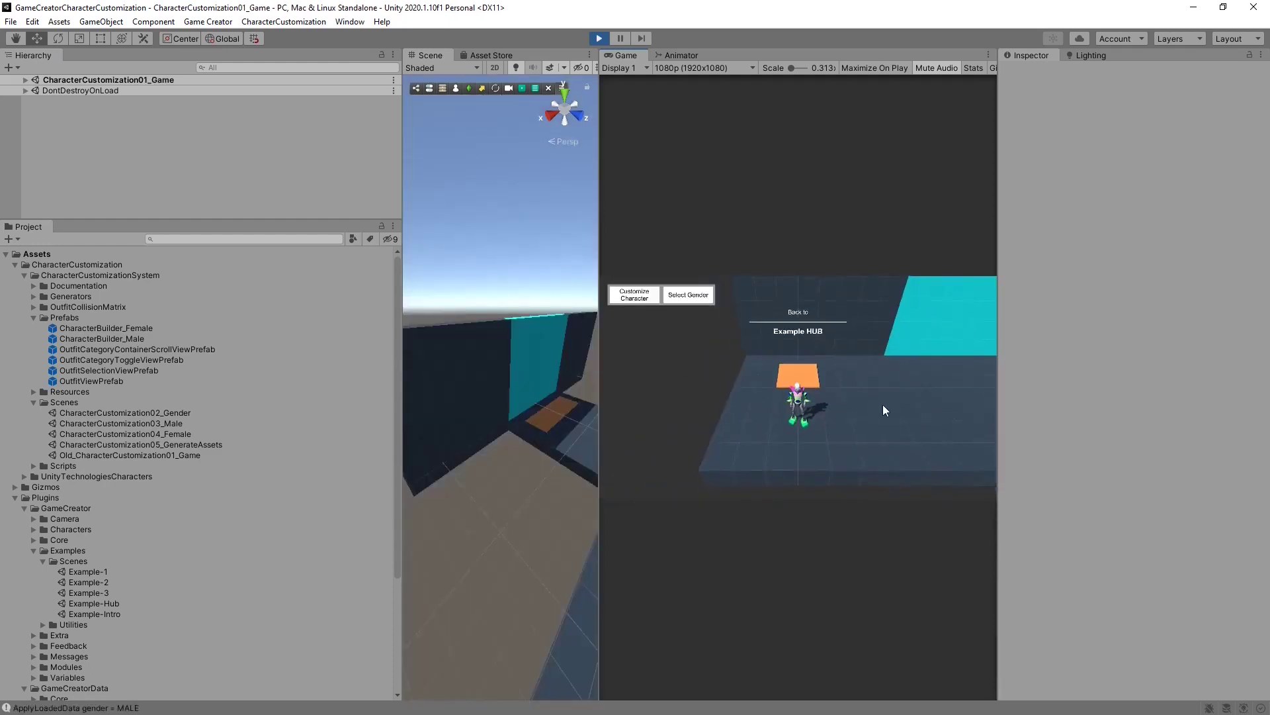
Walk the customized character around the level onto the Example HUB platform and stop the game.
key("d")
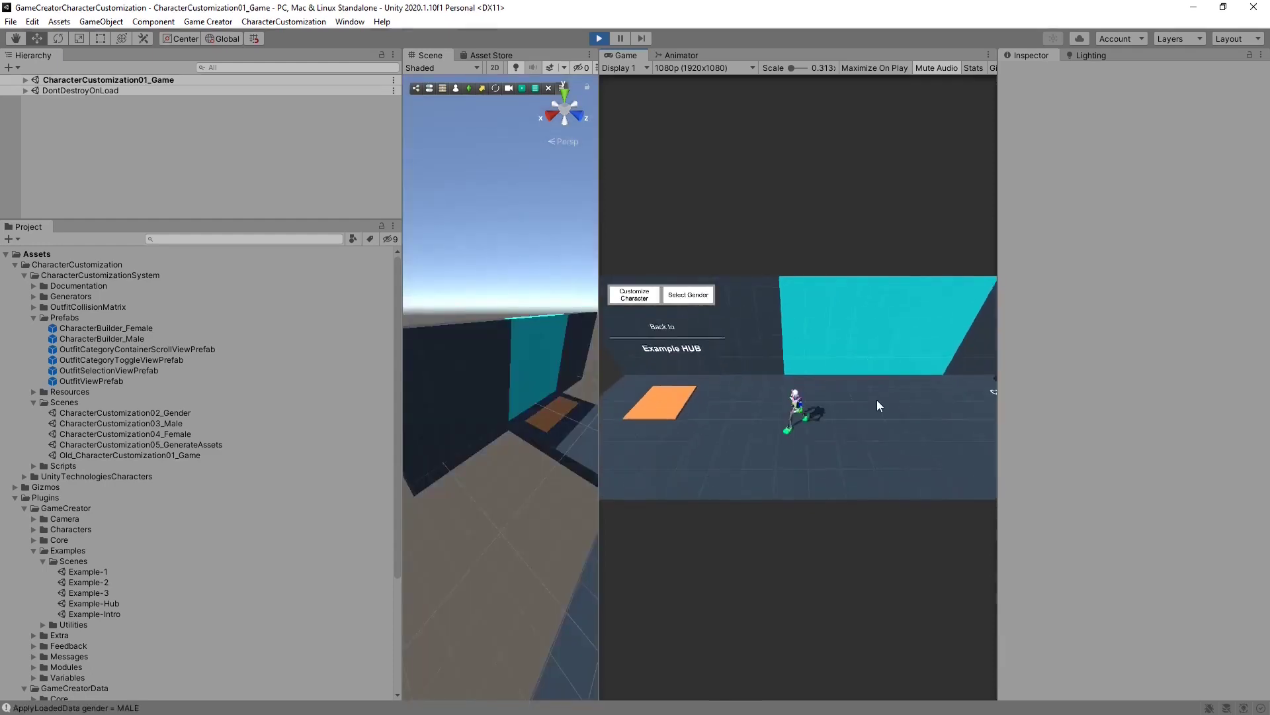
key("a")
key("a")
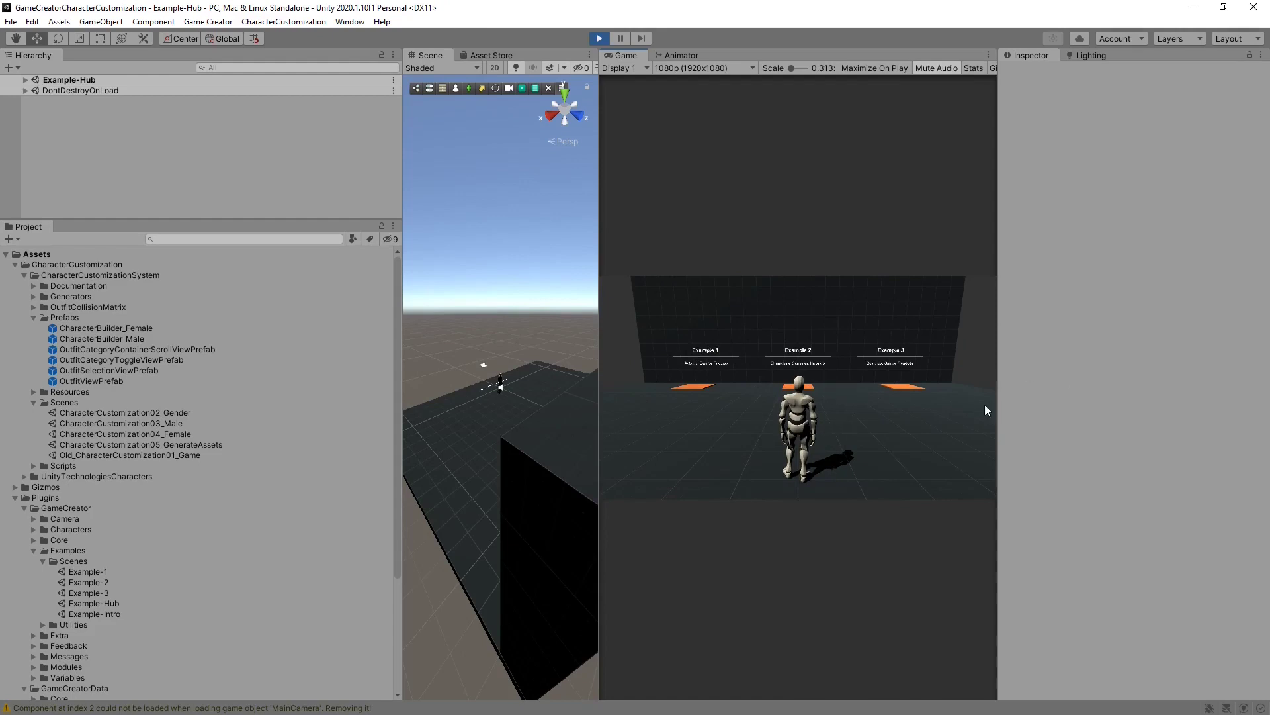
key("ctrl+p")
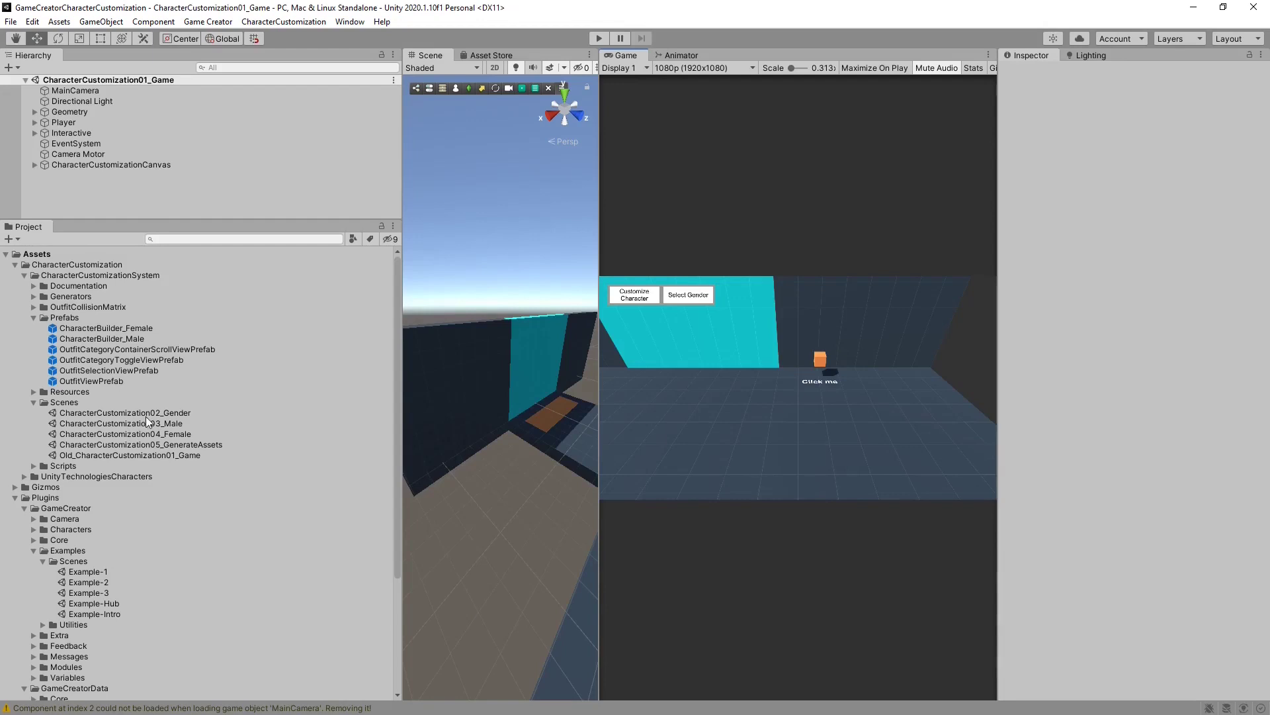
Copy the CharacterSpawning object from the Old_CharacterCustomization01_Game scene into the CharacterCustomization01_Game scene.
double_click(150, 454)
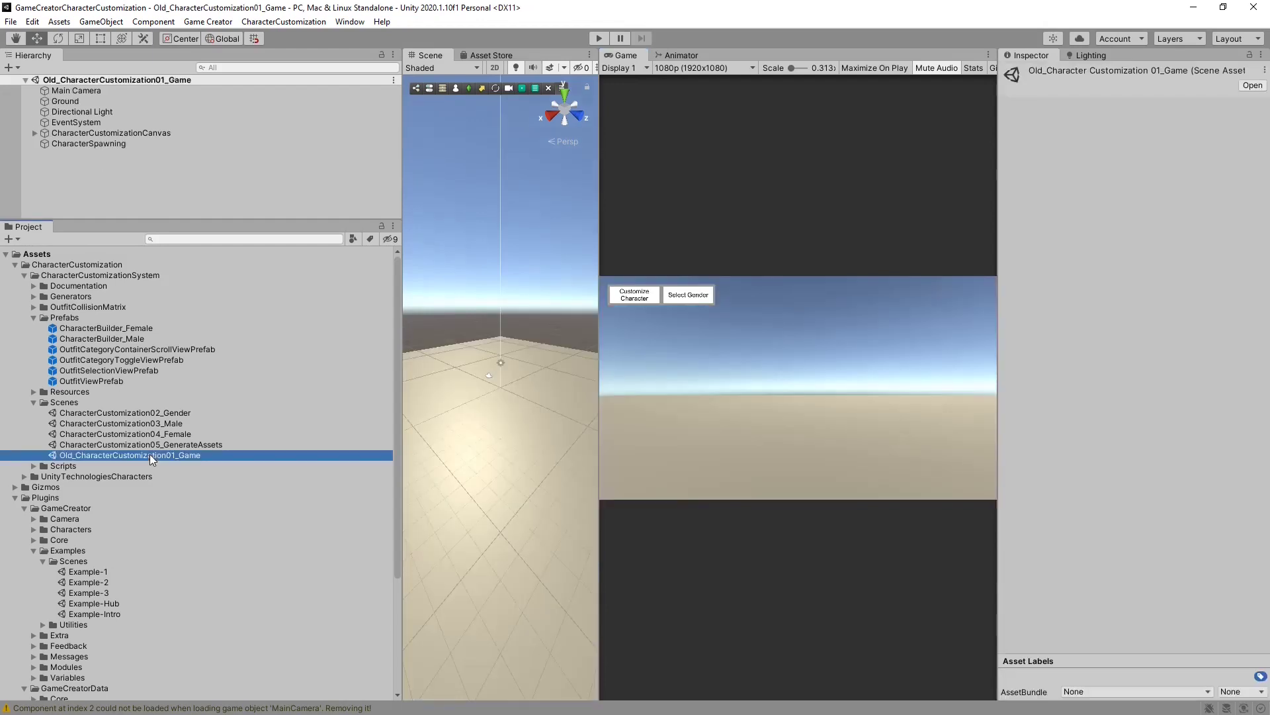
left_click(102, 144)
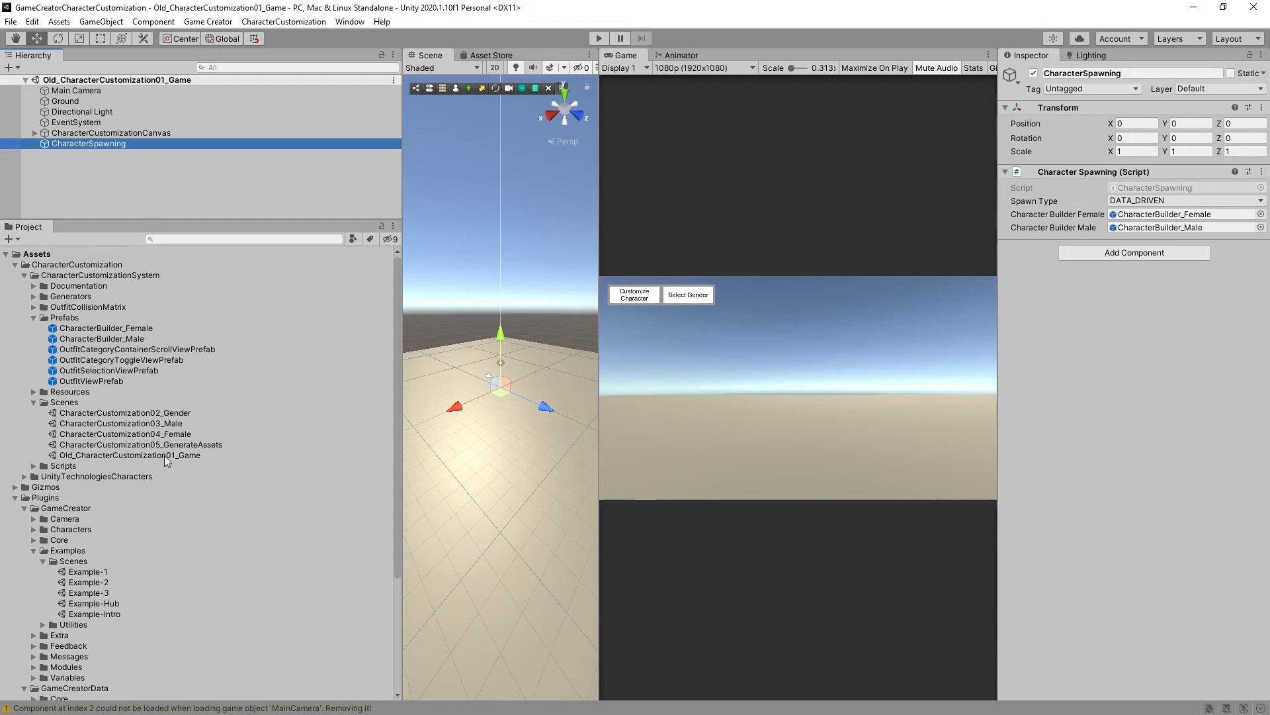
scroll(169, 483, "down", 5)
double_click(112, 685)
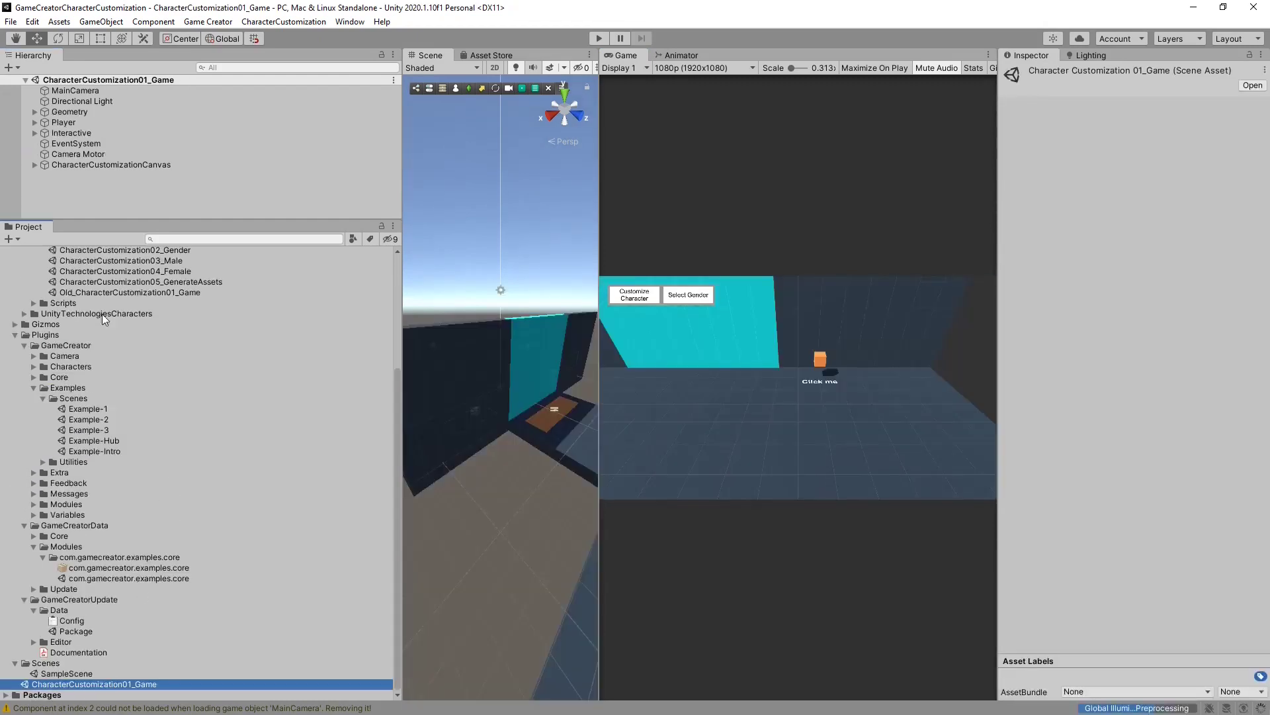
left_click(86, 174)
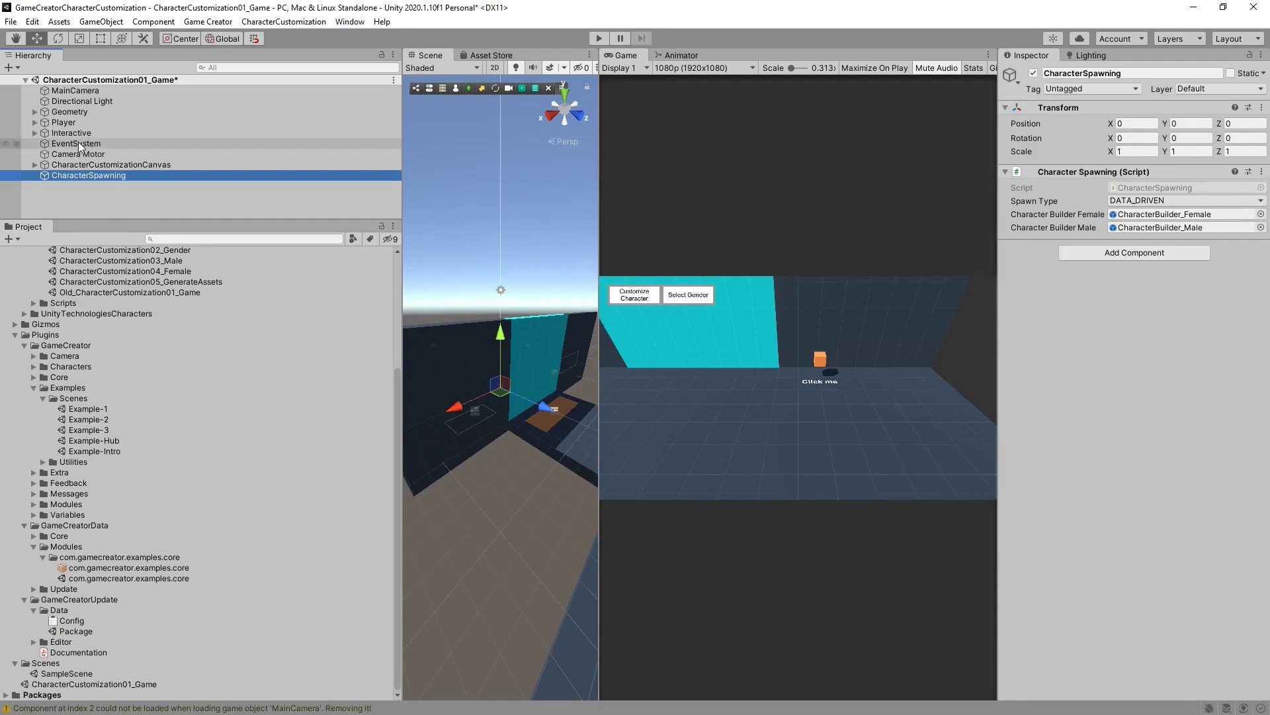
Rename the Player object as Male_Player.
left_click(62, 122)
left_click(63, 122)
left_click(53, 122)
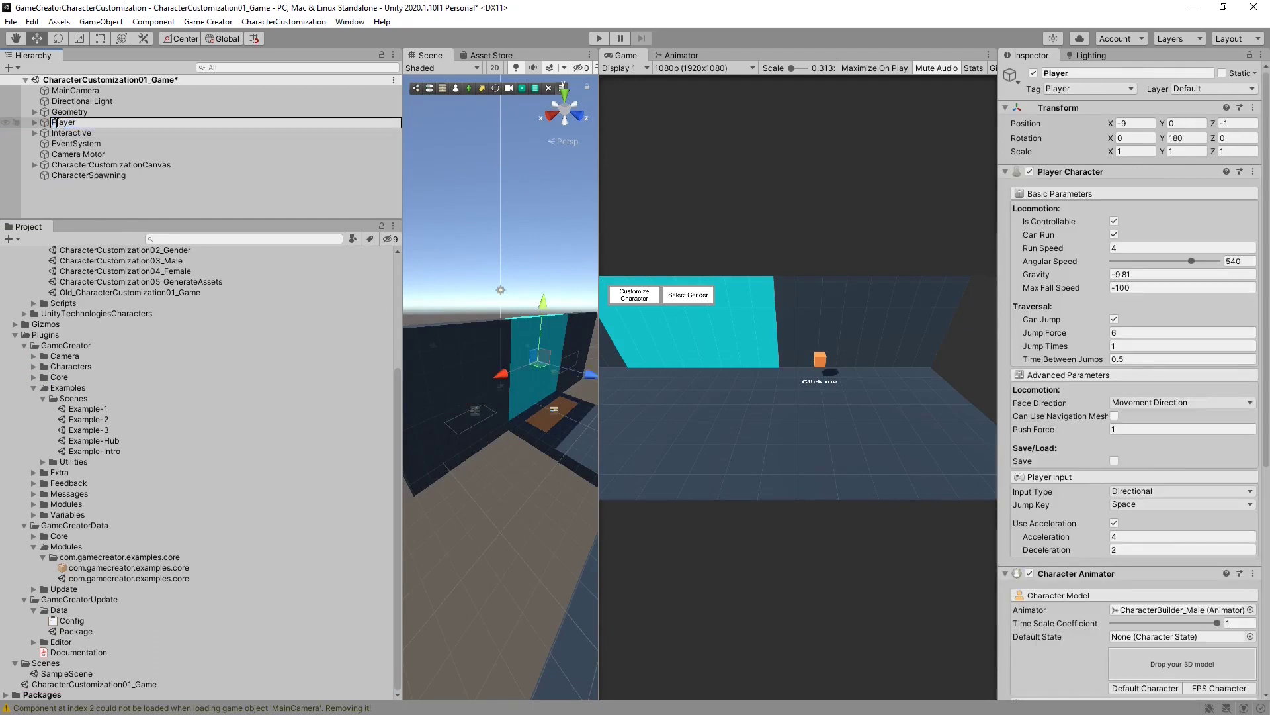
type("Male_")
key("Return")
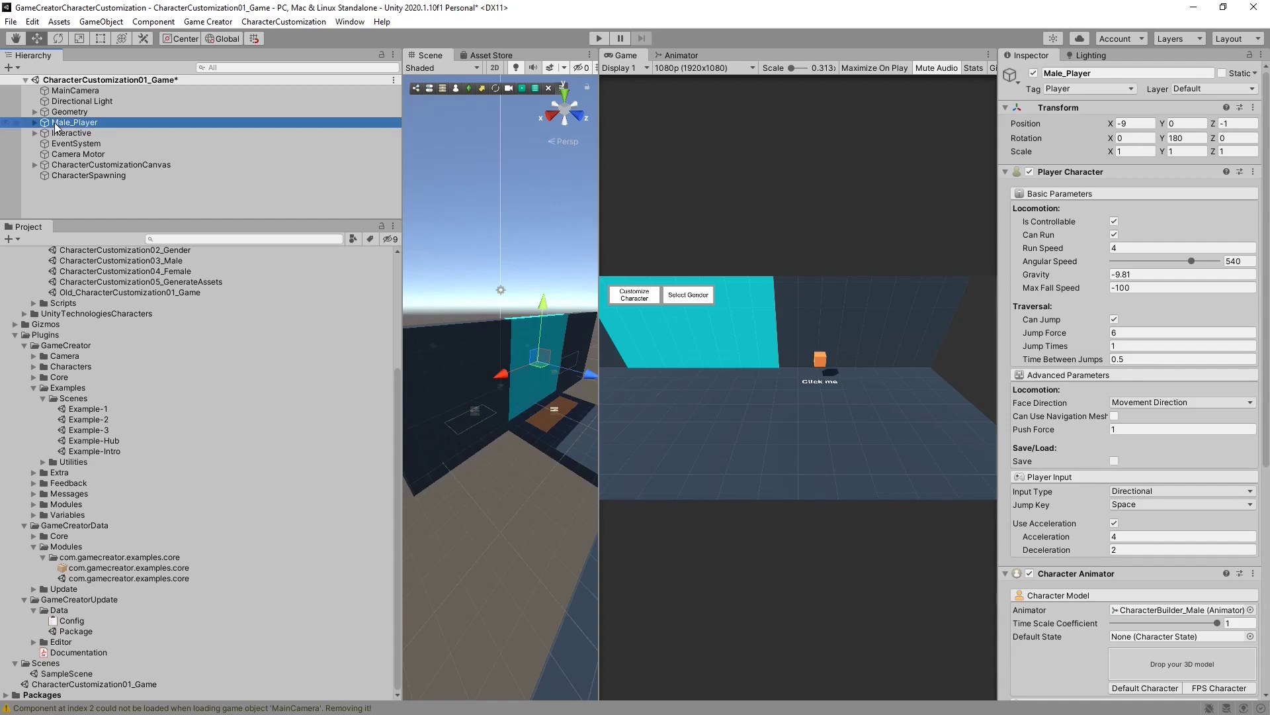
Duplicate Male_Player as Female_Player and assign the CharacterBuilder_Female prefab as its 3D model.
right_click(56, 127)
left_click(98, 207)
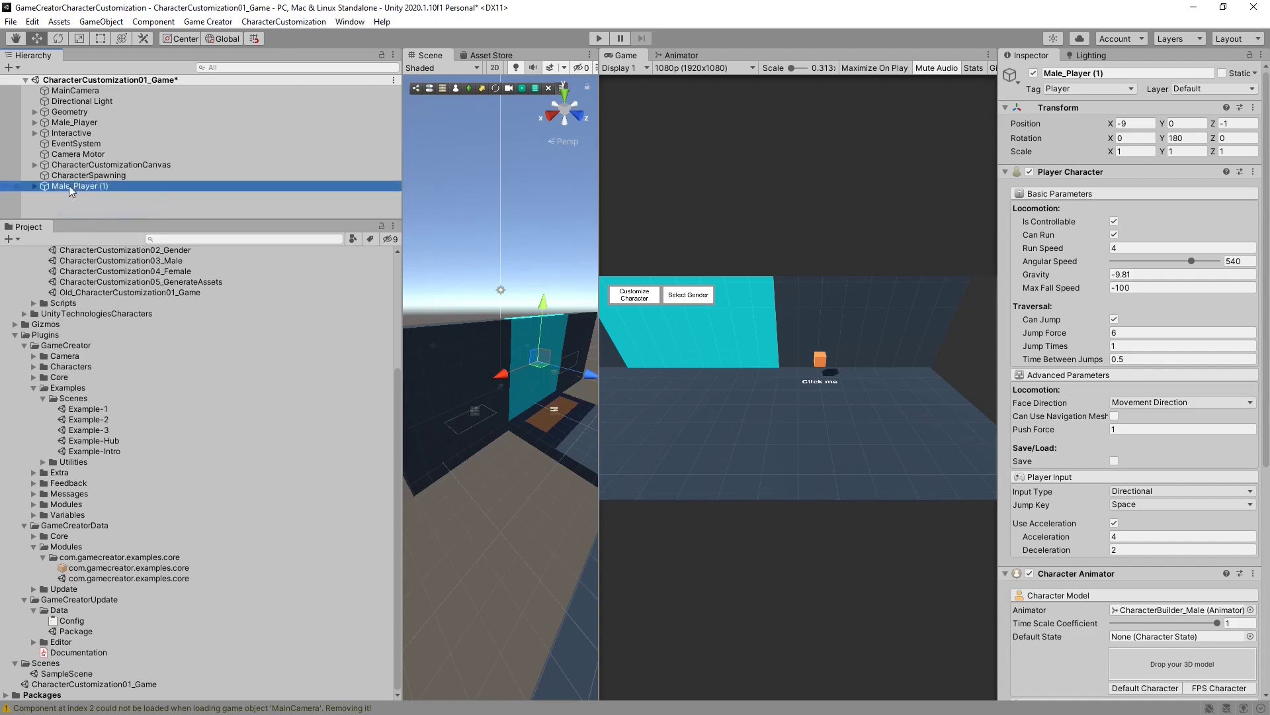
key("F2")
left_click_drag(72, 190, 27, 191)
type("Fe")
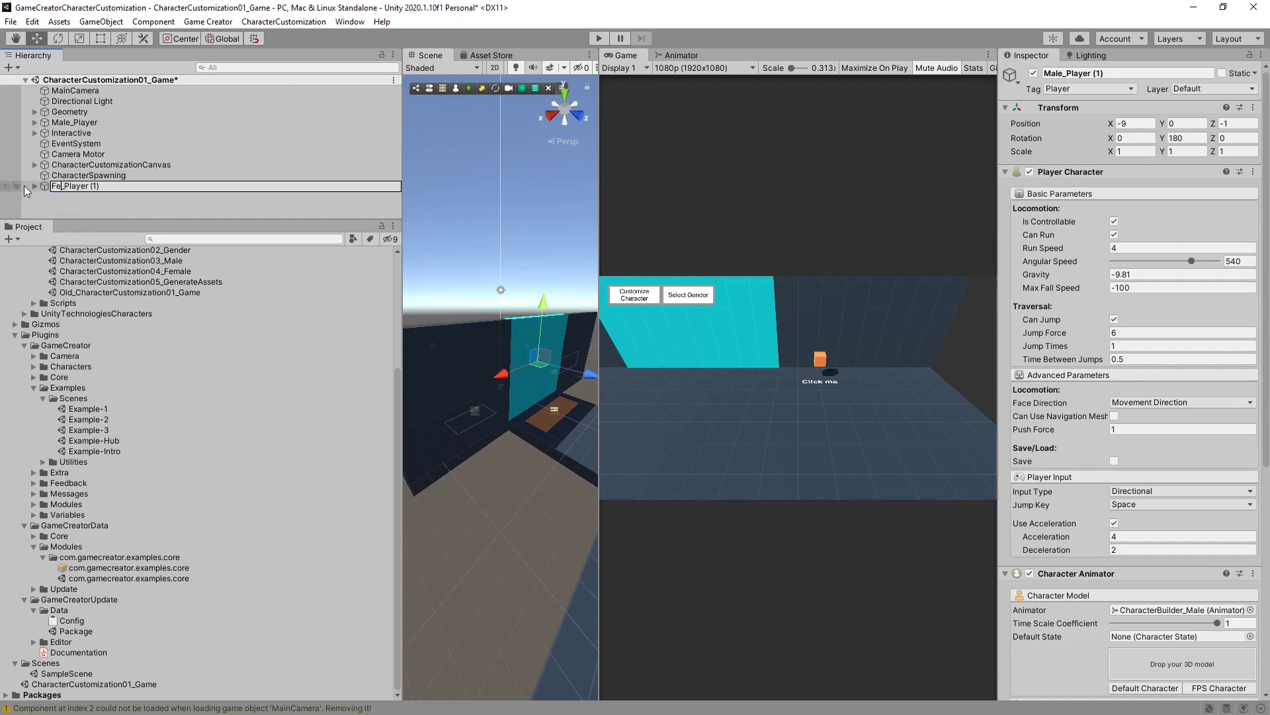
type("male")
key("Return")
scroll(106, 311, "up", 5)
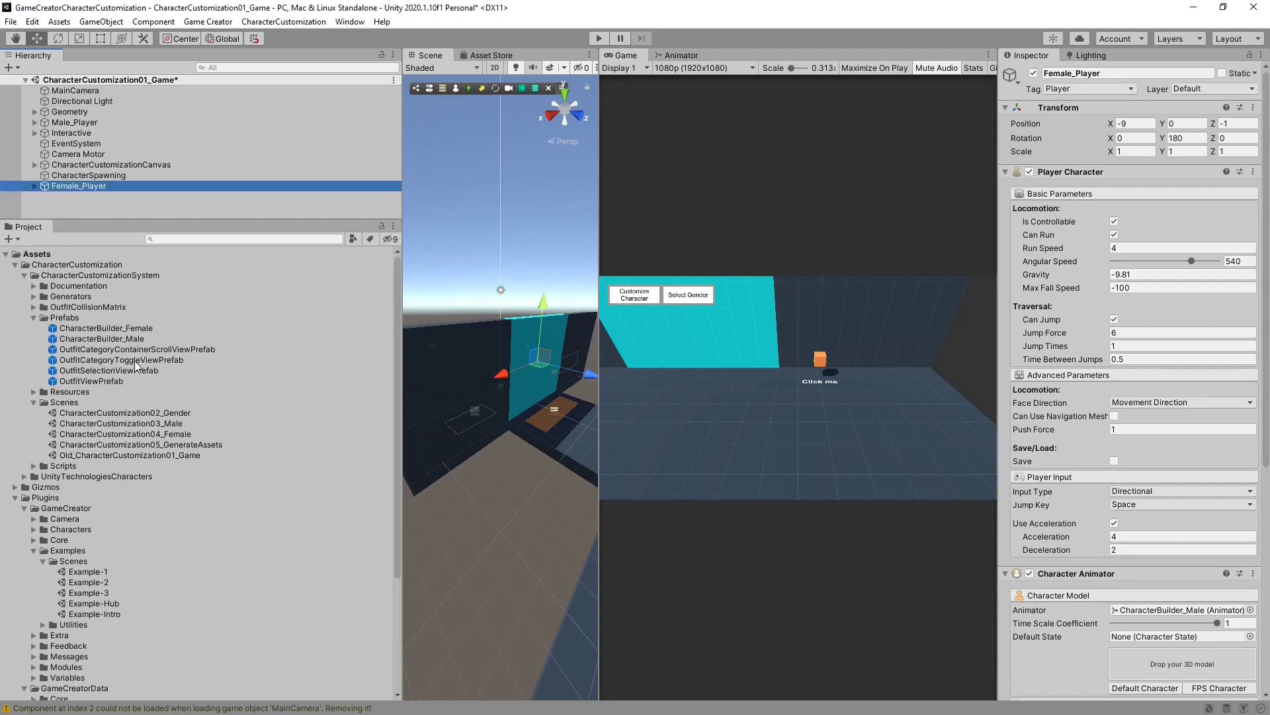
left_click_drag(125, 339, 1189, 663)
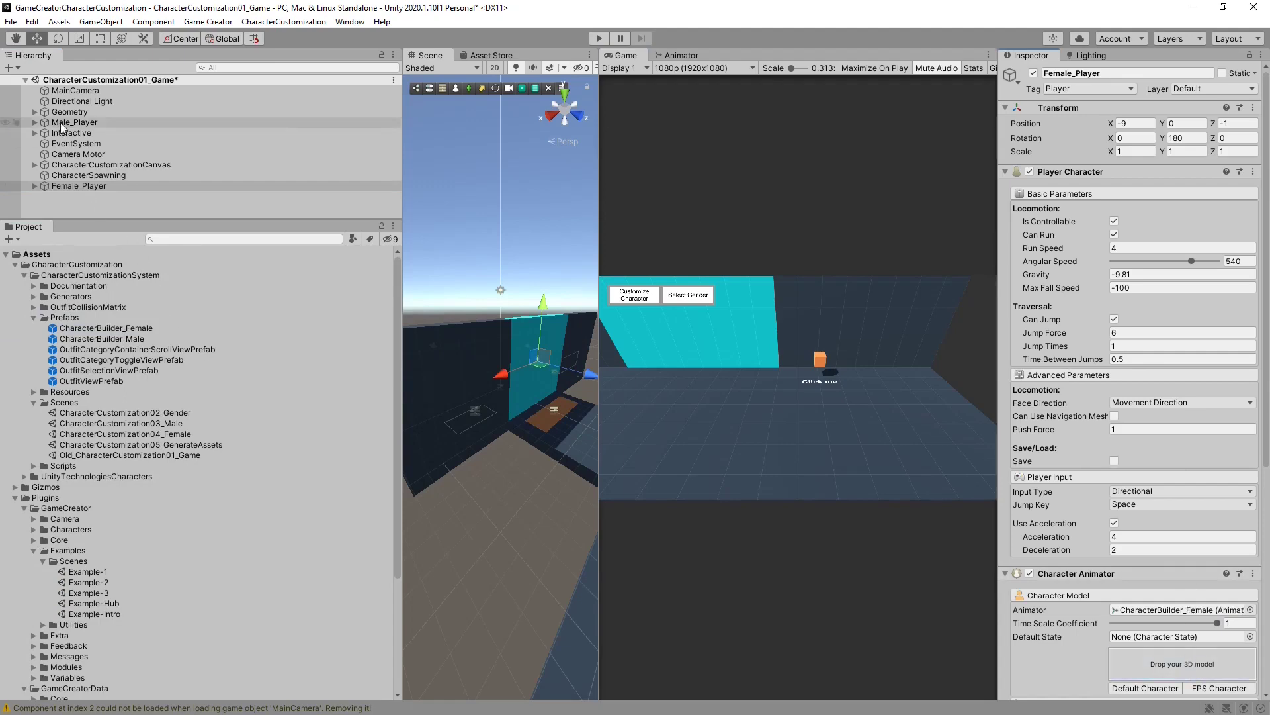
Create prefabs in the Assets folder from the Male_Player and Female_Player objects.
scroll(146, 441, "down", 5)
left_click_drag(78, 186, 66, 681)
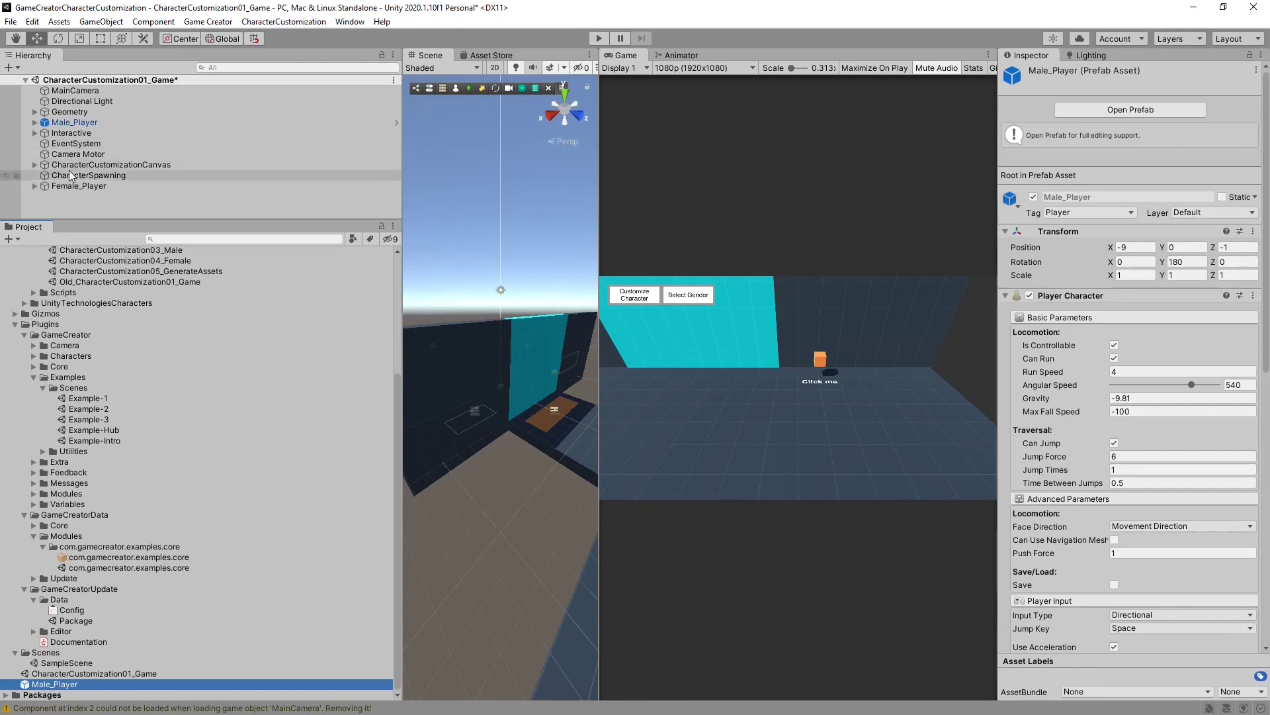
left_click_drag(71, 190, 52, 655)
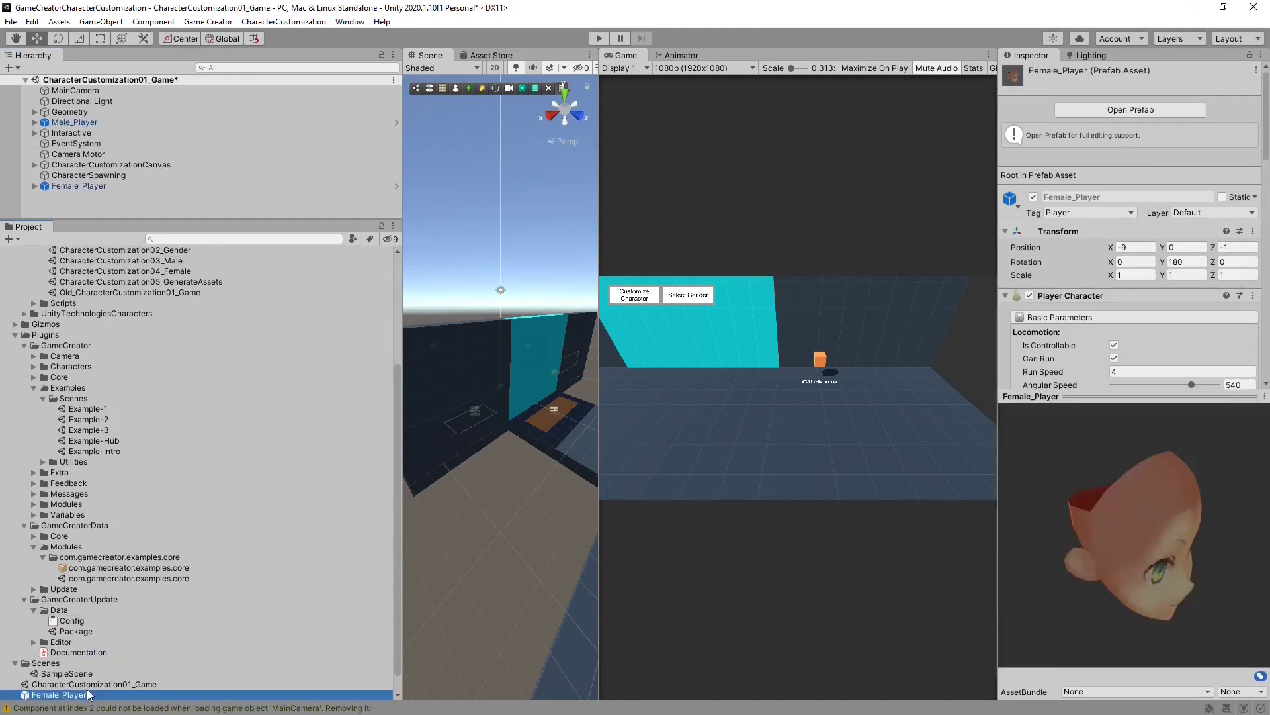
Delete the Male_Player and Female_Player instances from the scene.
left_click(82, 122)
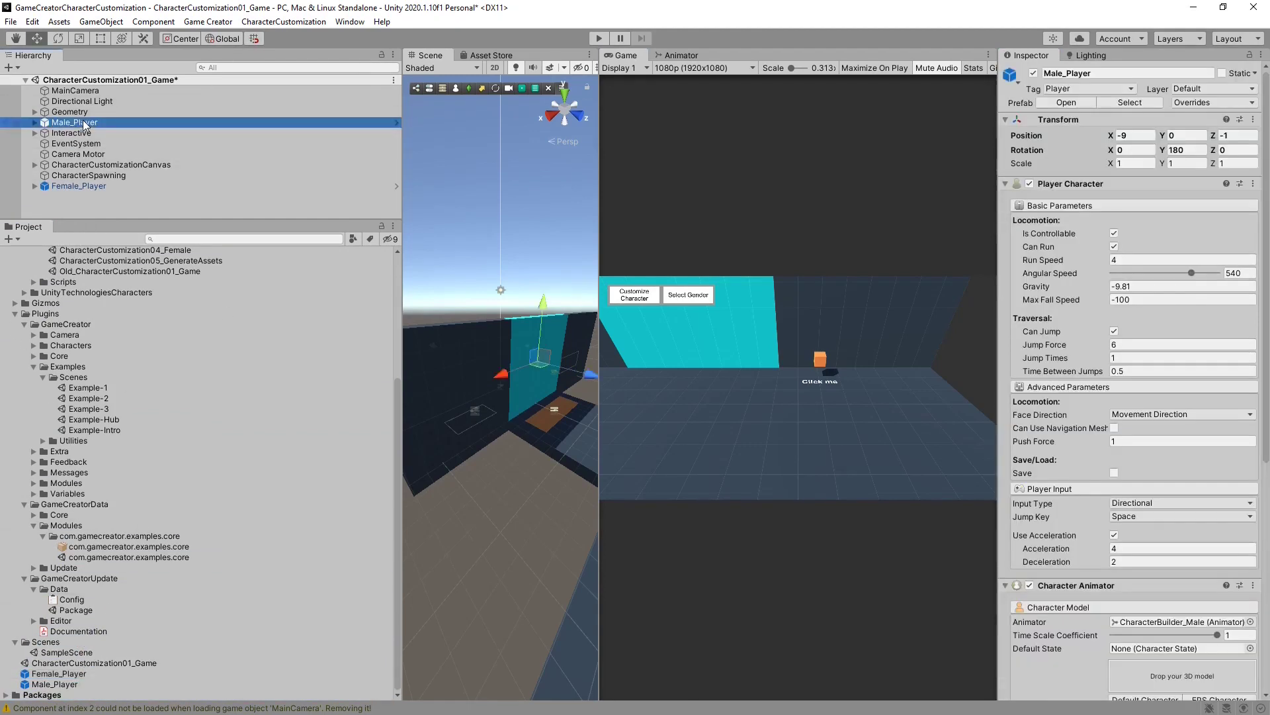
key("Delete")
left_click(81, 174)
key("Delete")
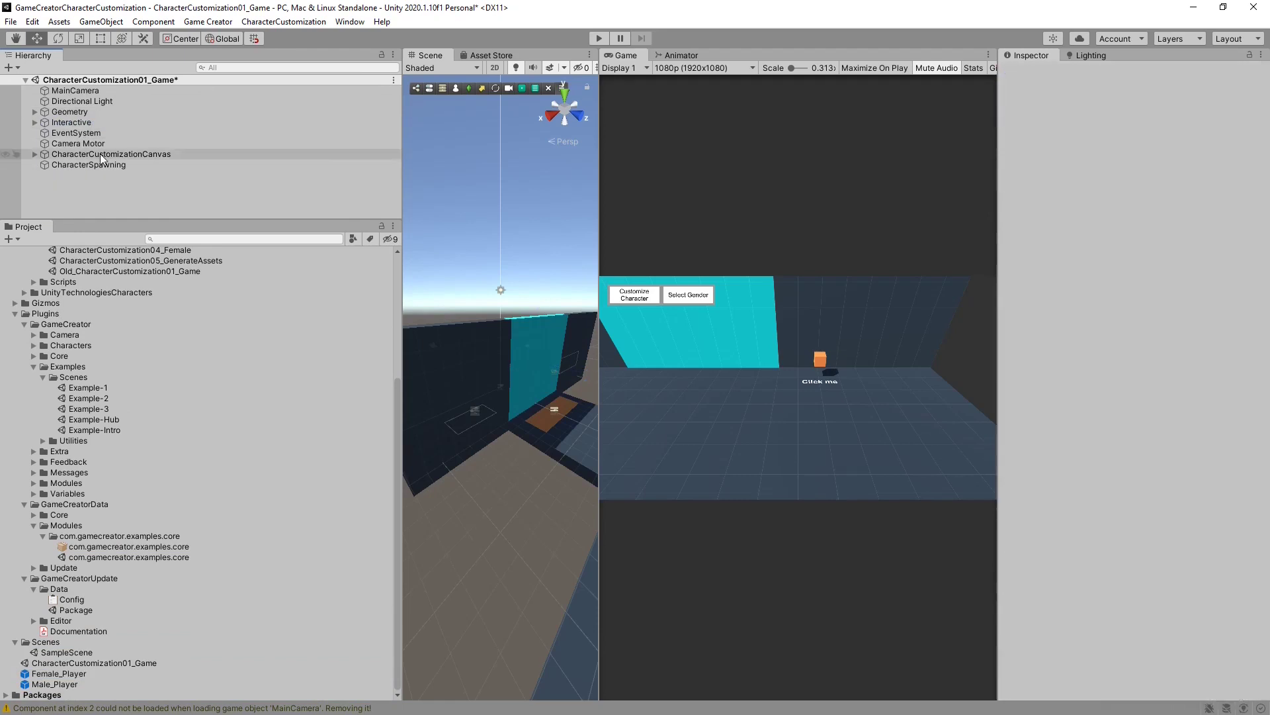
Assign the Female_Player and Male_Player prefabs as CharacterSpawning's female and male character builders, and save the scene.
left_click(109, 165)
left_click_drag(54, 675, 1125, 214)
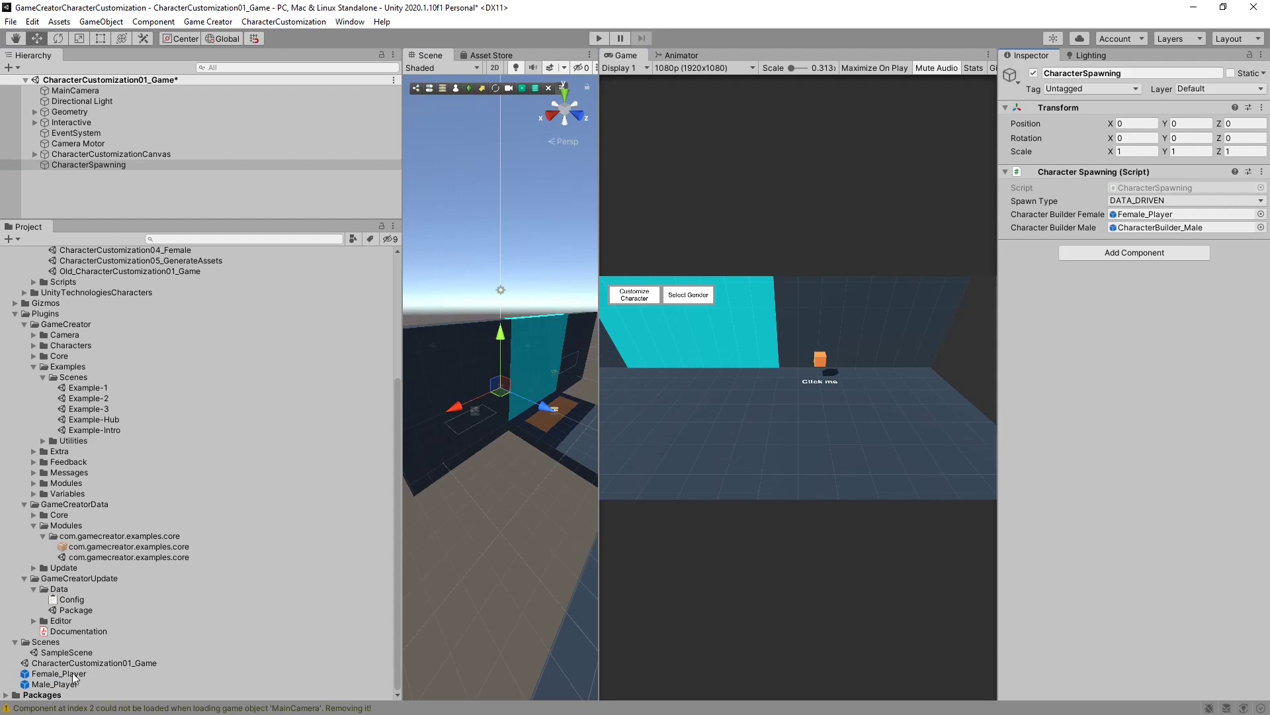
left_click_drag(73, 684, 1149, 228)
left_click(343, 194)
key("ctrl+s")
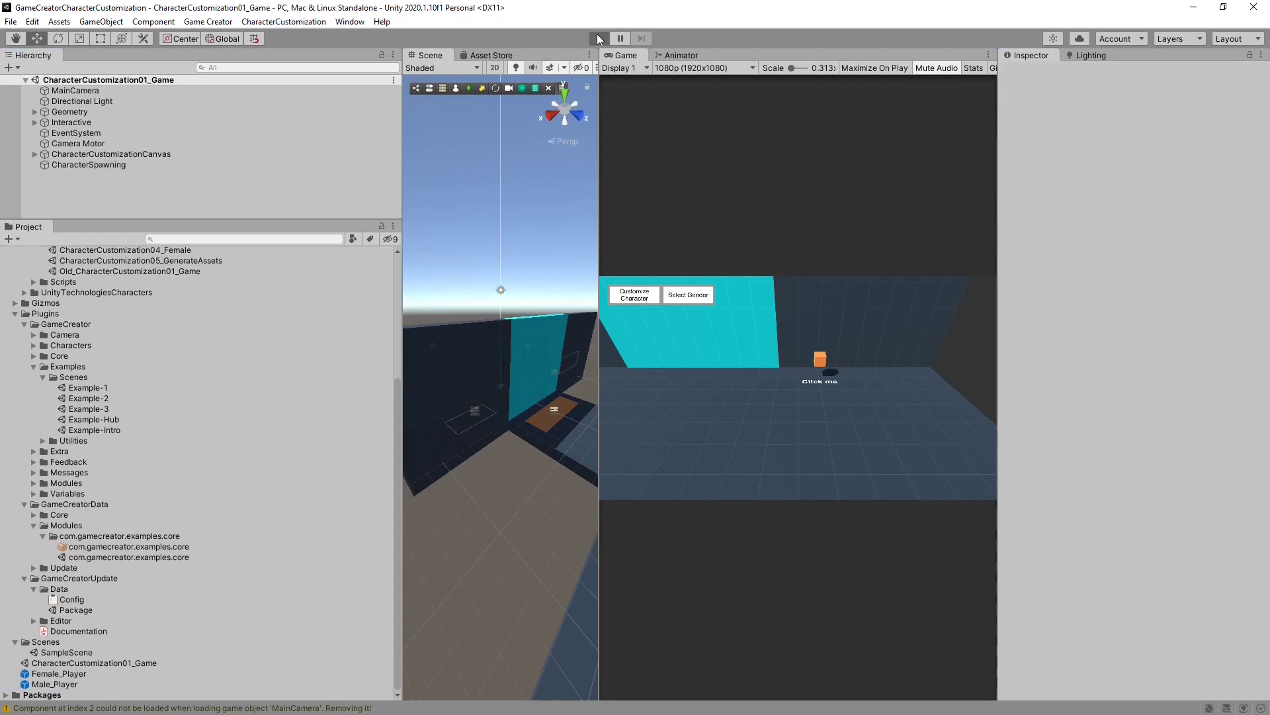
Run the scene and select the female gender in the game.
left_click(599, 38)
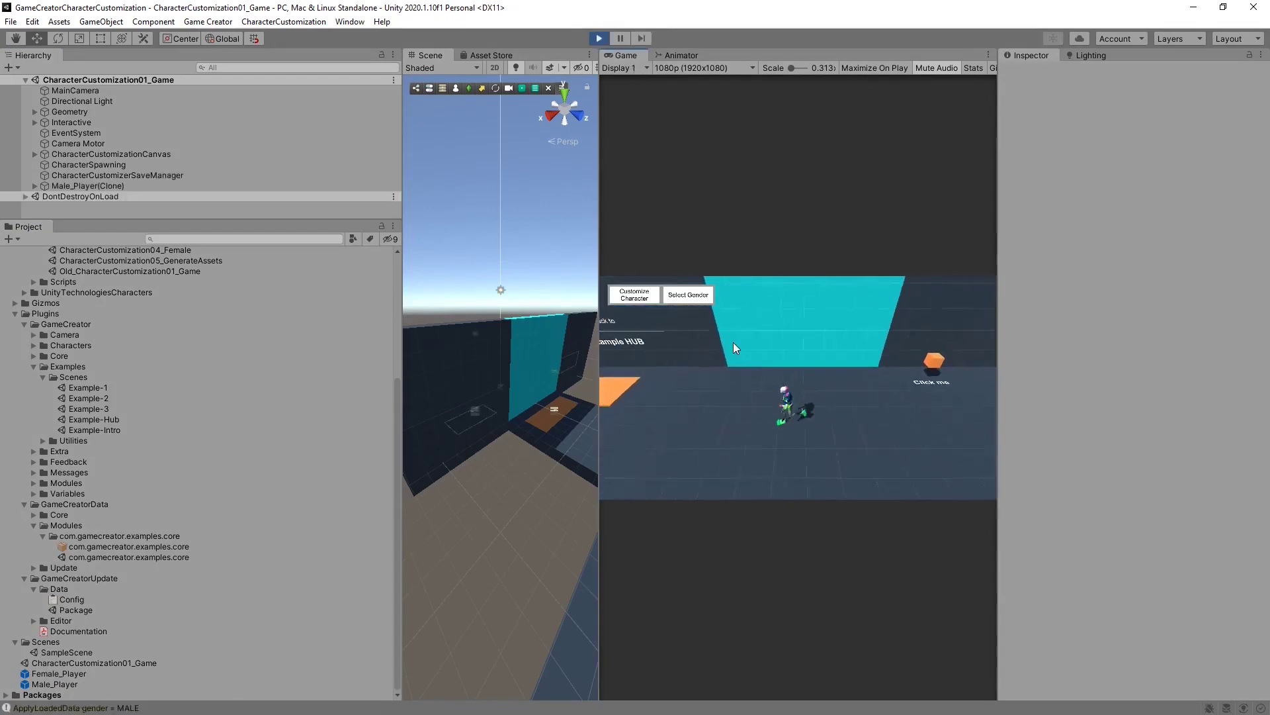
left_click(689, 296)
left_click(849, 355)
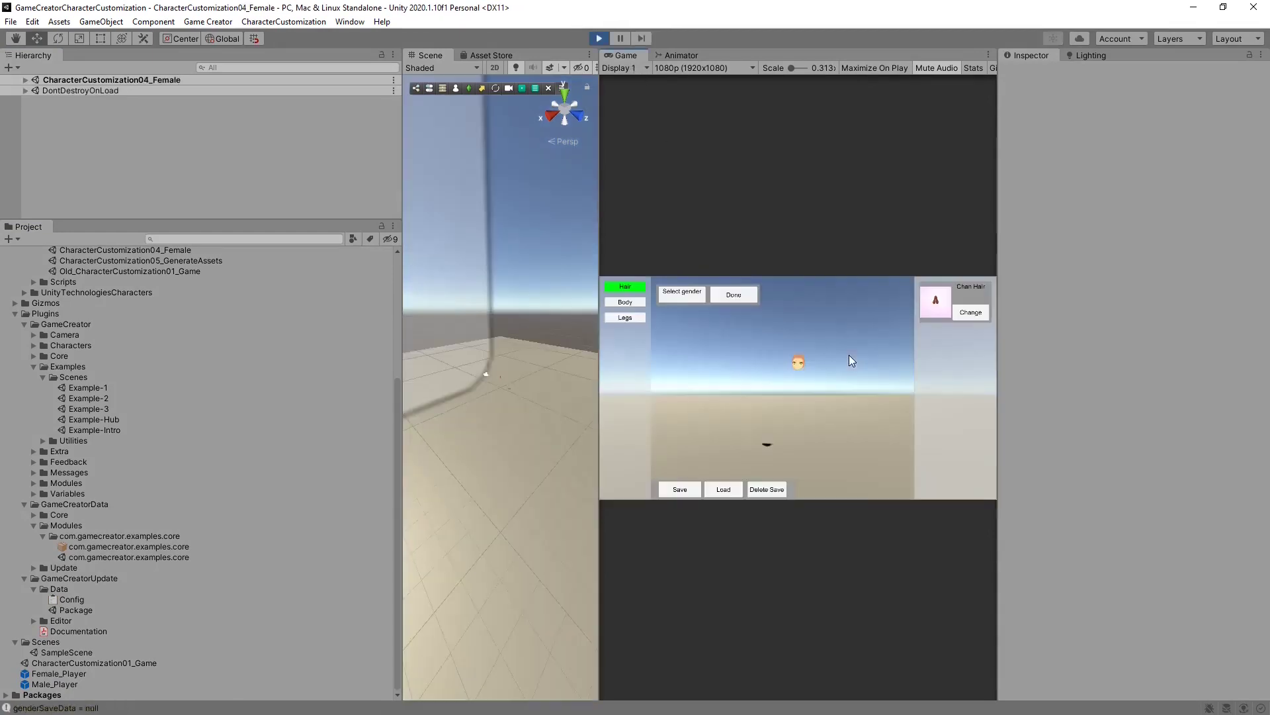
Equip the female character with Chan Hair and Chan Body, trying on Shirt 1 and Shirt 2.
left_click(981, 315)
left_click(624, 303)
left_click(972, 316)
left_click(978, 360)
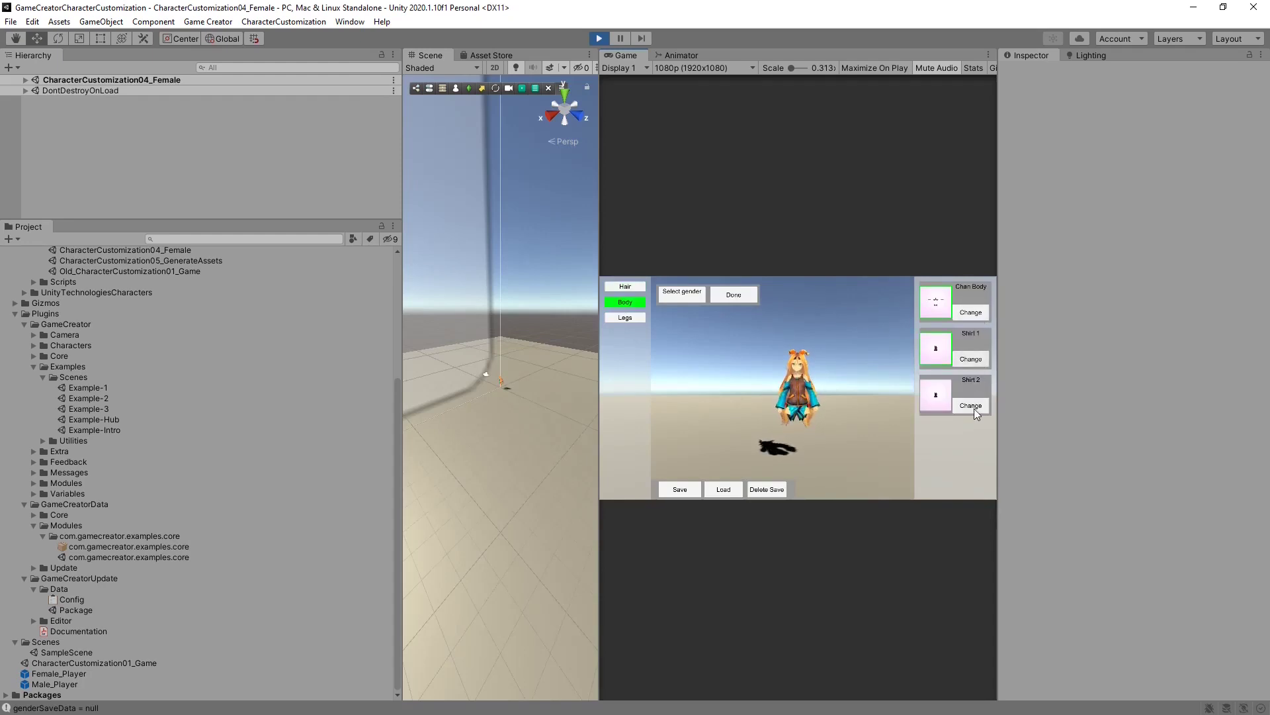
left_click(973, 406)
Equip Chan Legs, save the female character and return to the game.
left_click(625, 318)
left_click(973, 313)
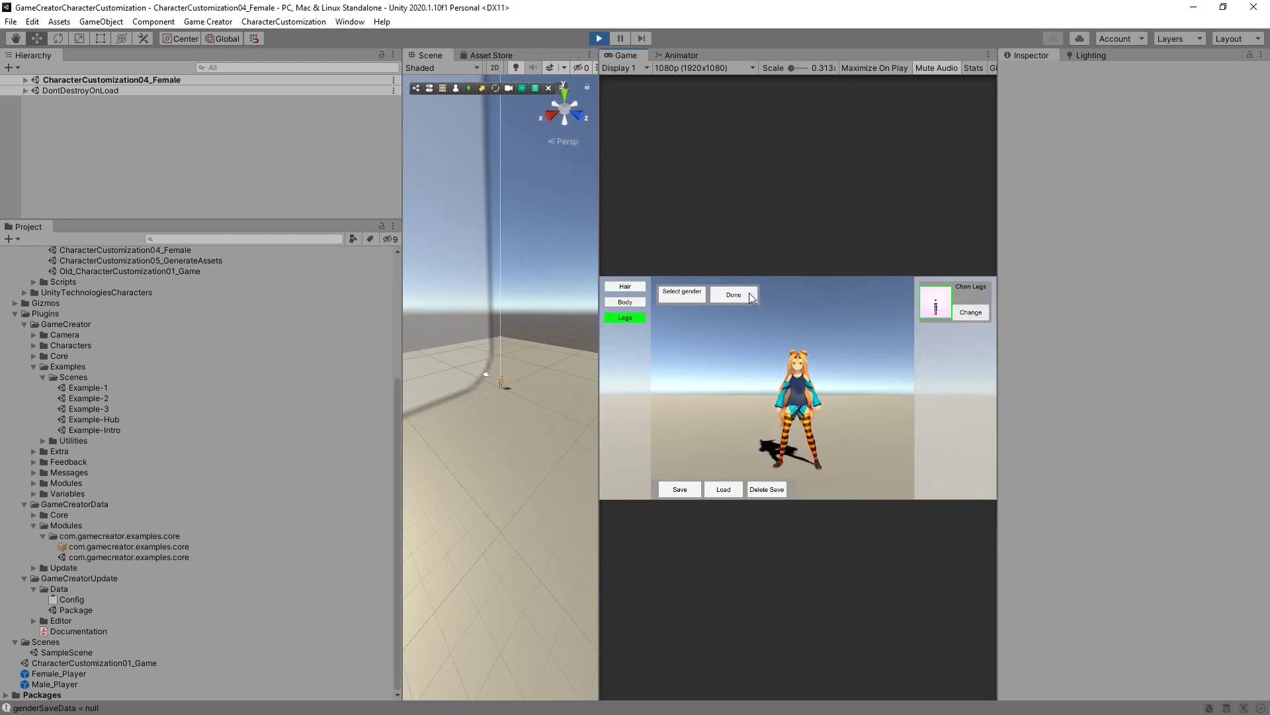
left_click(680, 489)
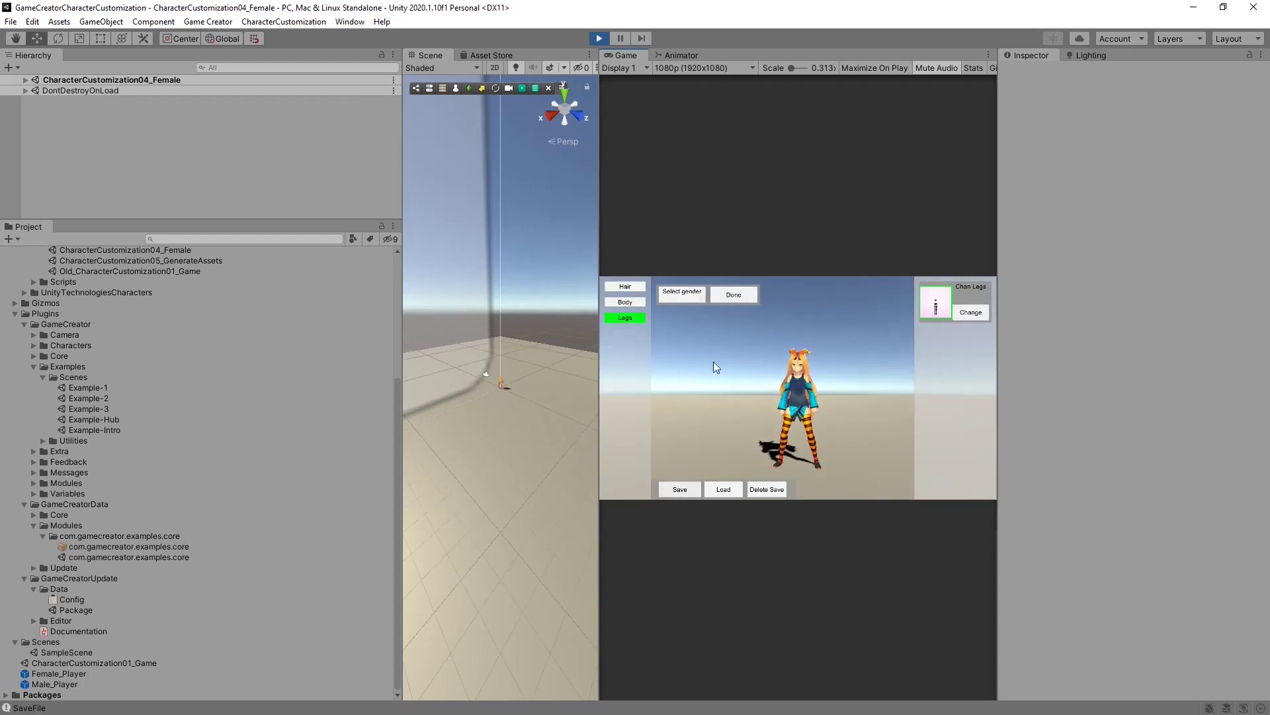
left_click(733, 297)
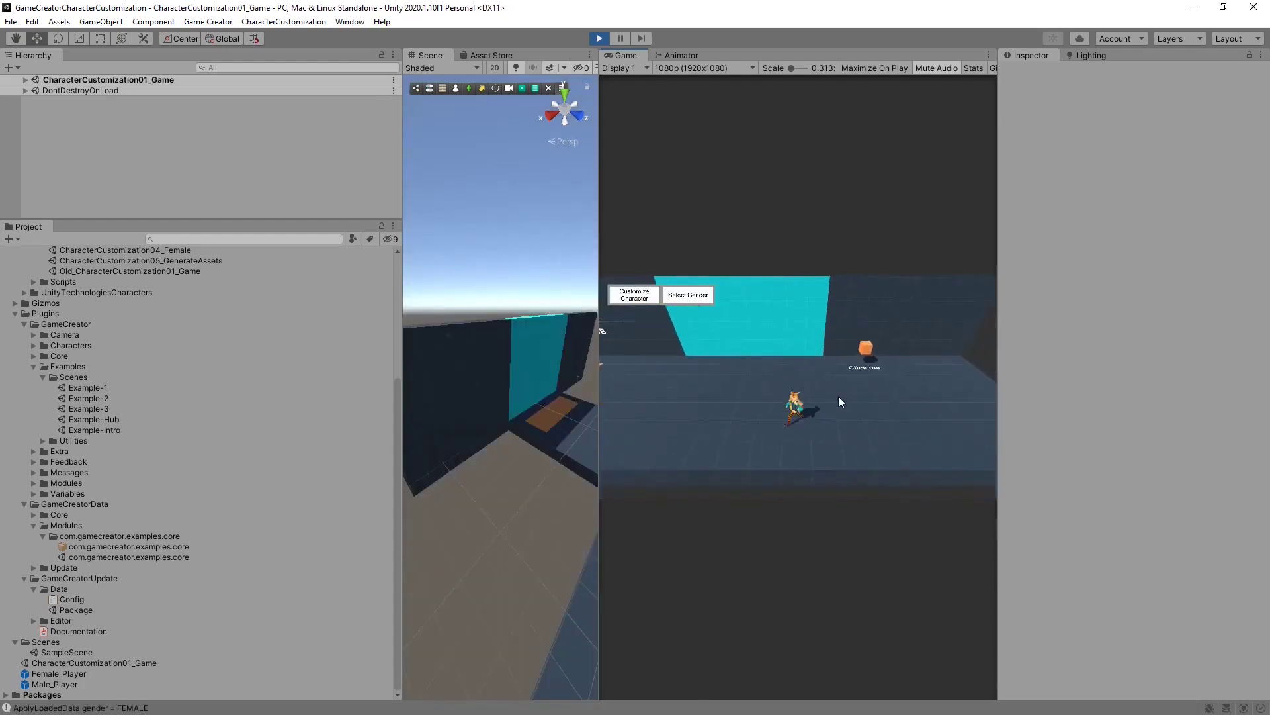
Reopen the female customization, save the outfit with Shirt 1, check it in the level and stop the game.
left_click(688, 294)
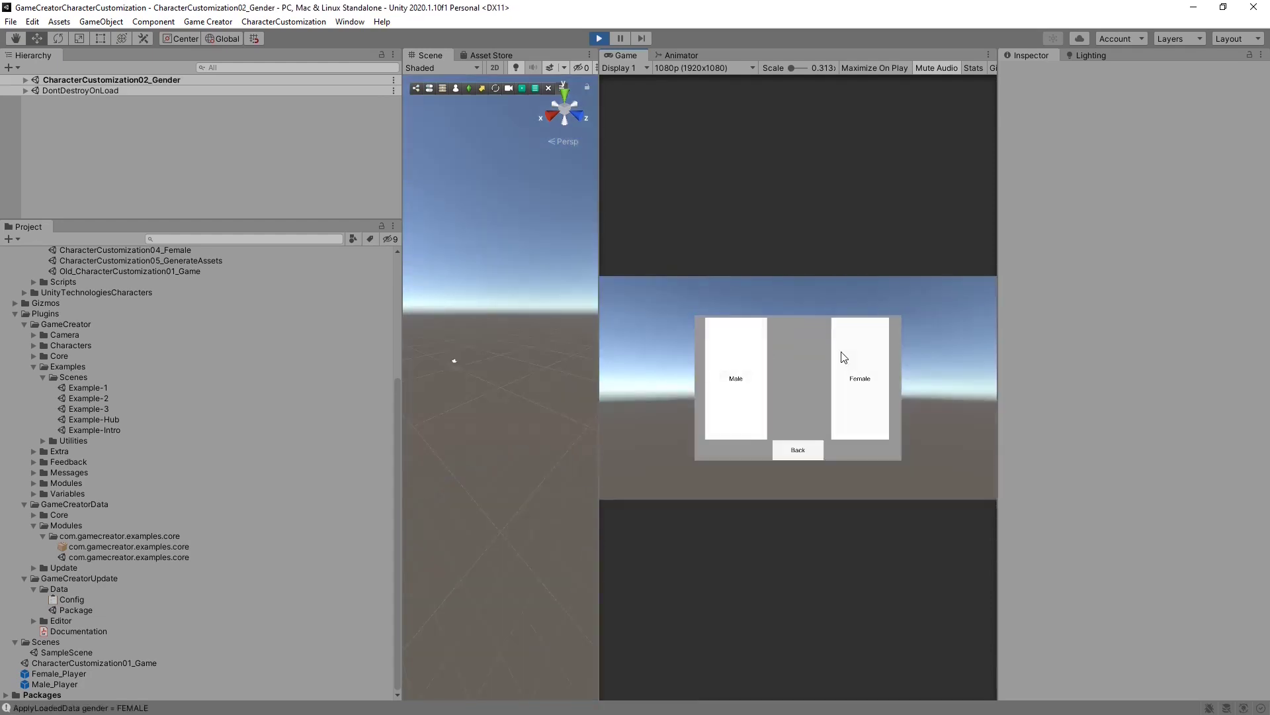
left_click(844, 357)
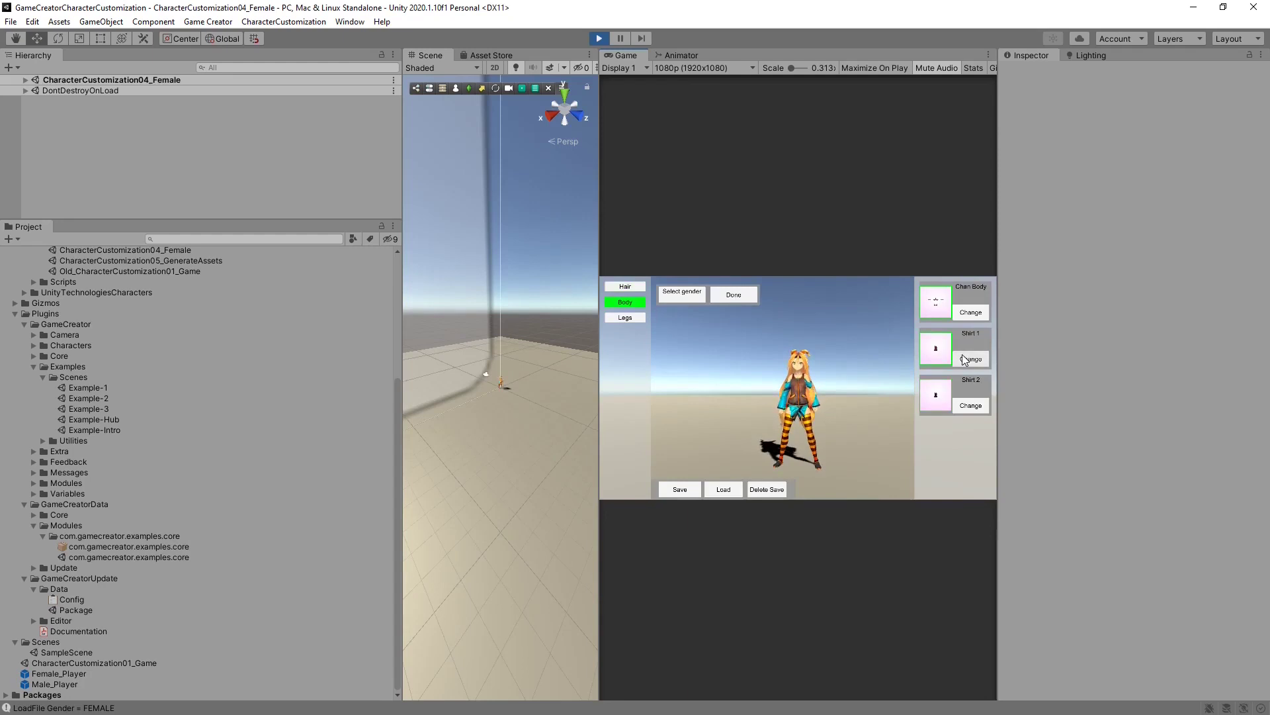
left_click(687, 487)
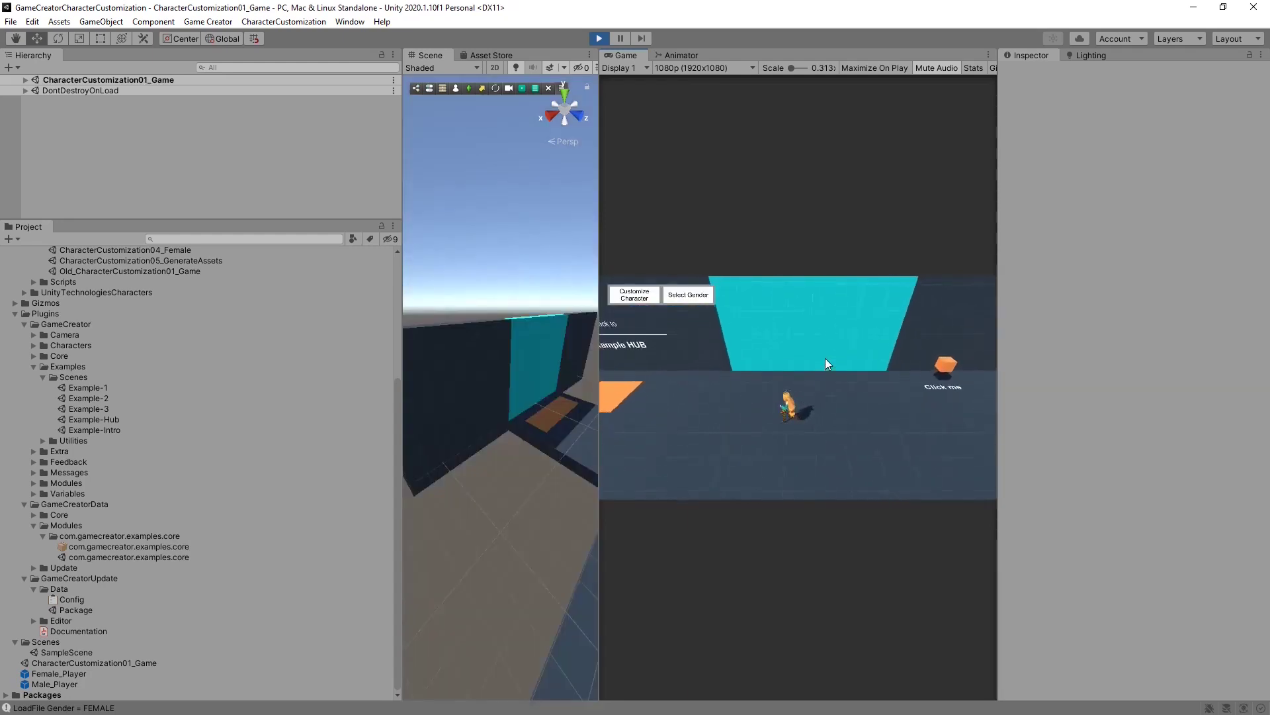
left_click(599, 38)
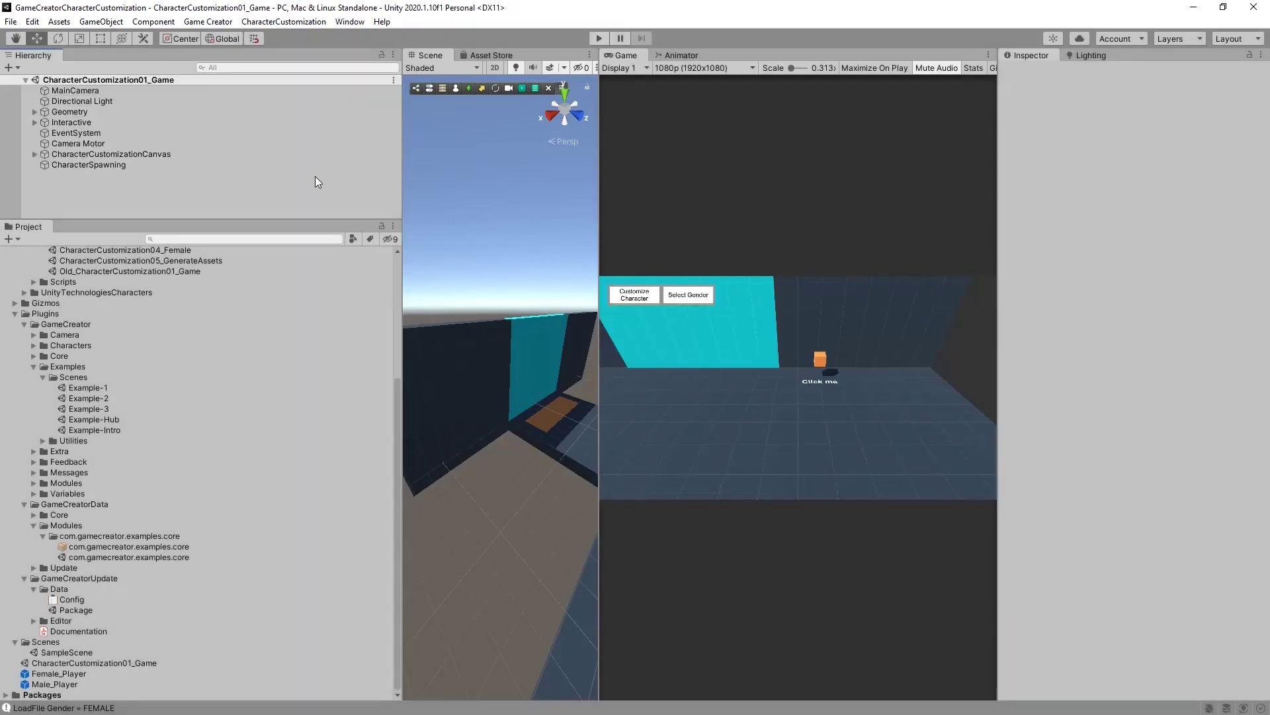
Review the CharacterSpawning object's settings and open the Example-2 scene.
left_click(109, 166)
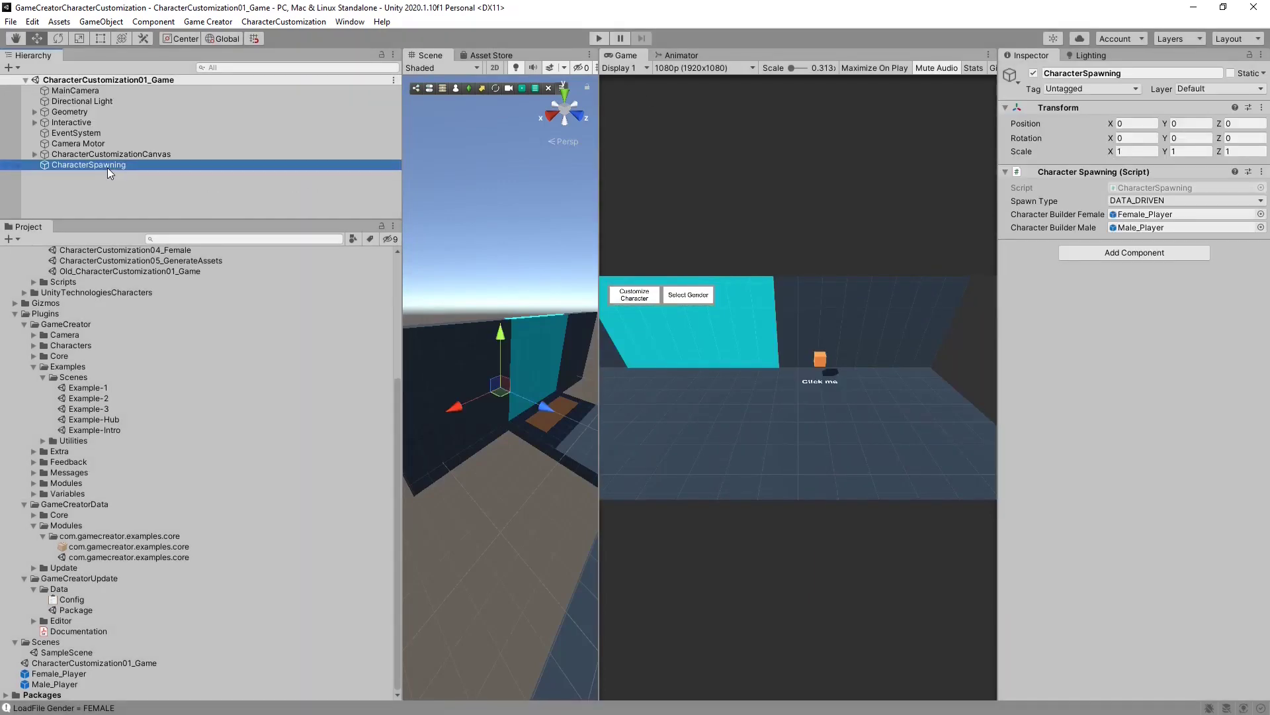
double_click(93, 399)
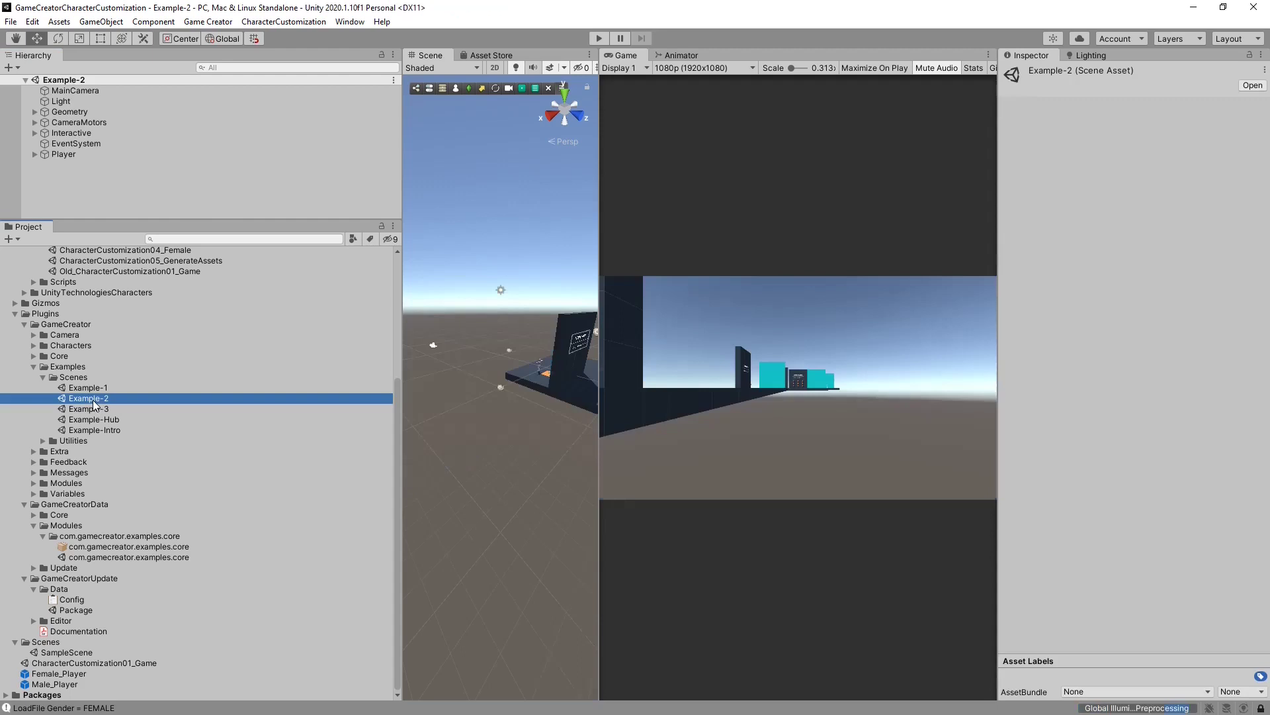
Replace the Player object in Example-2 with the copied CharacterSpawning object.
left_click(66, 154)
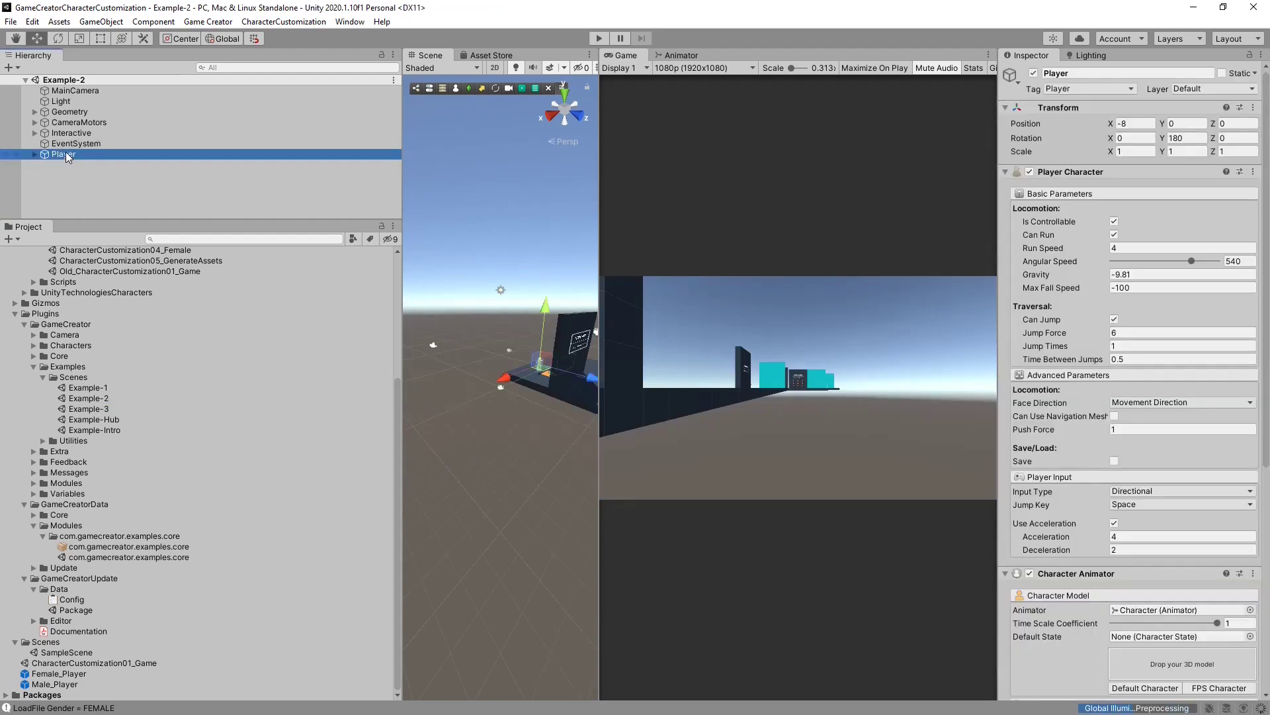
key("Delete")
key("ctrl+v")
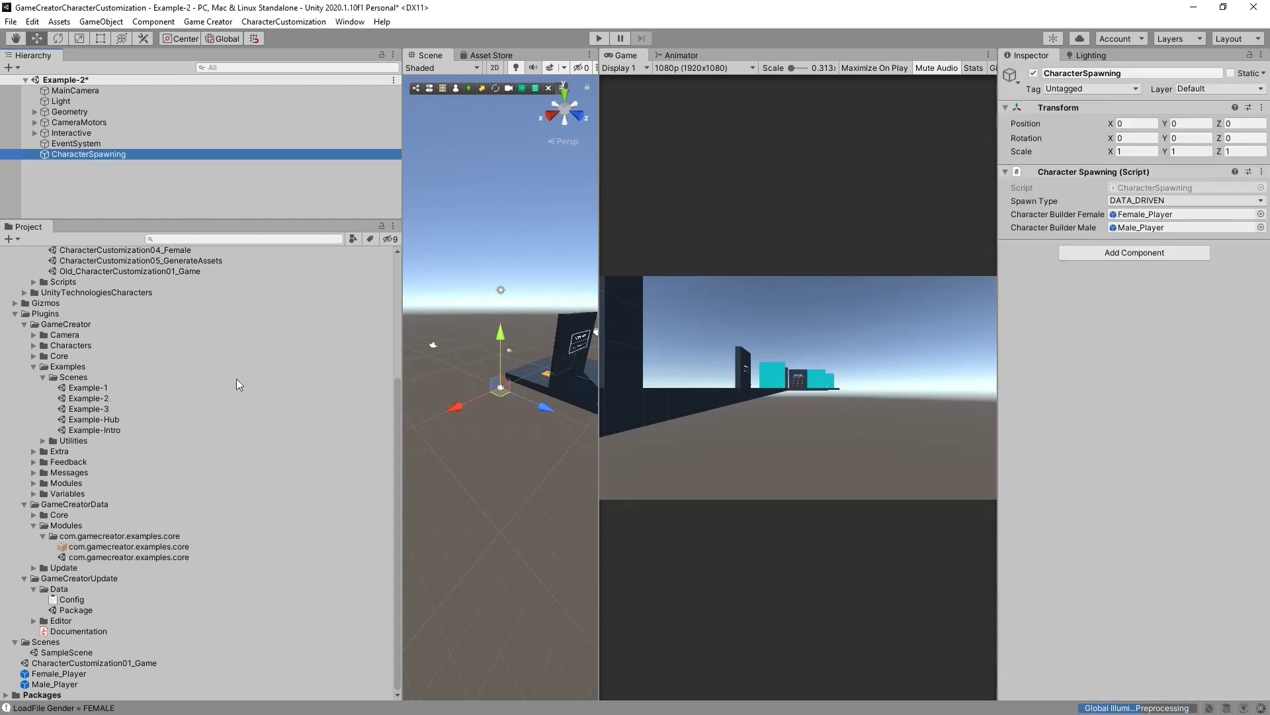
Move CharacterSpawning along the X axis to about -6.73 on the level's platform and save the Example-2 scene.
left_click_drag(402, 380, 462, 368)
right_click_drag(462, 368, 567, 418)
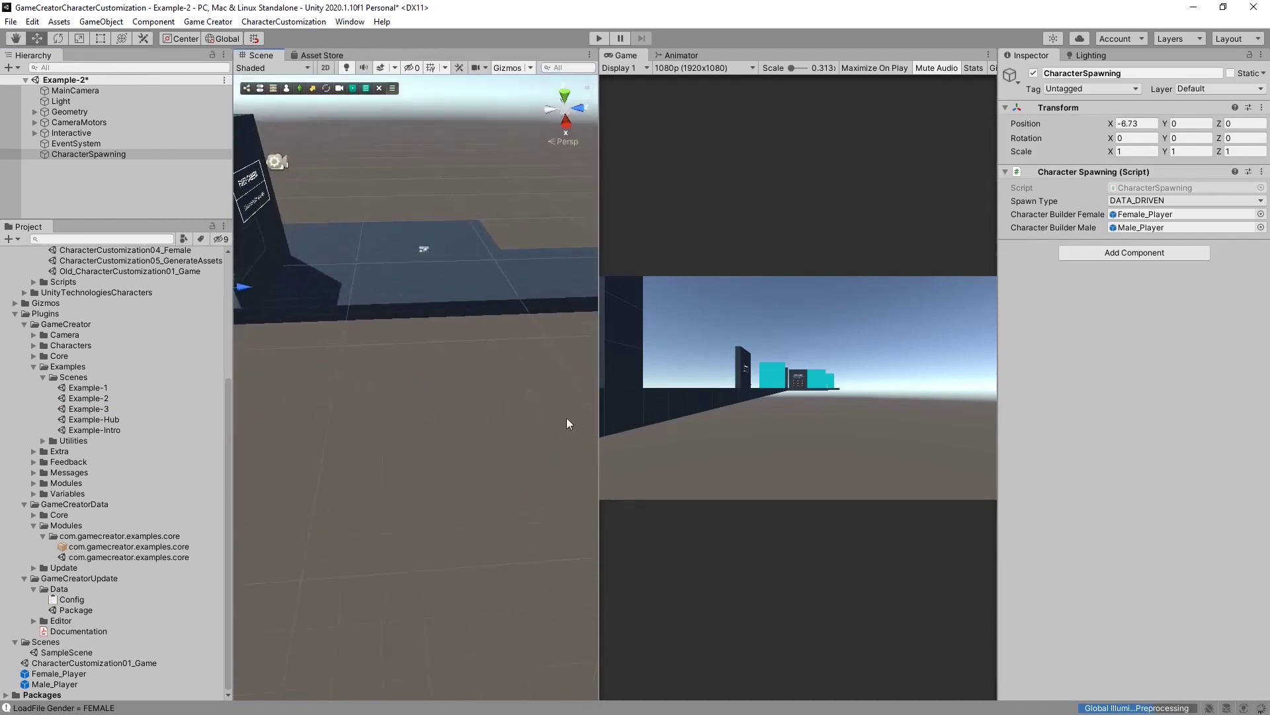
left_click_drag(566, 418, 613, 443, "alt")
left_click(92, 188)
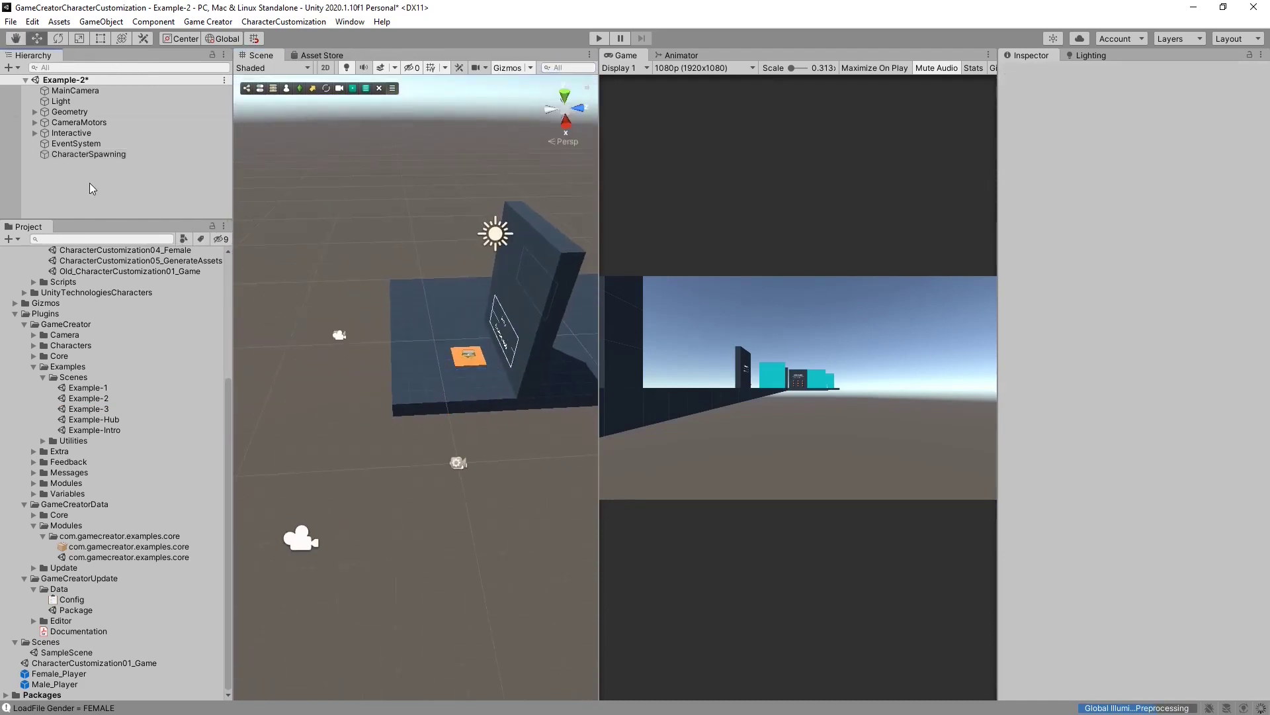
key("ctrl+s")
Open the Example-3 scene and delete its Player object.
left_click(105, 420)
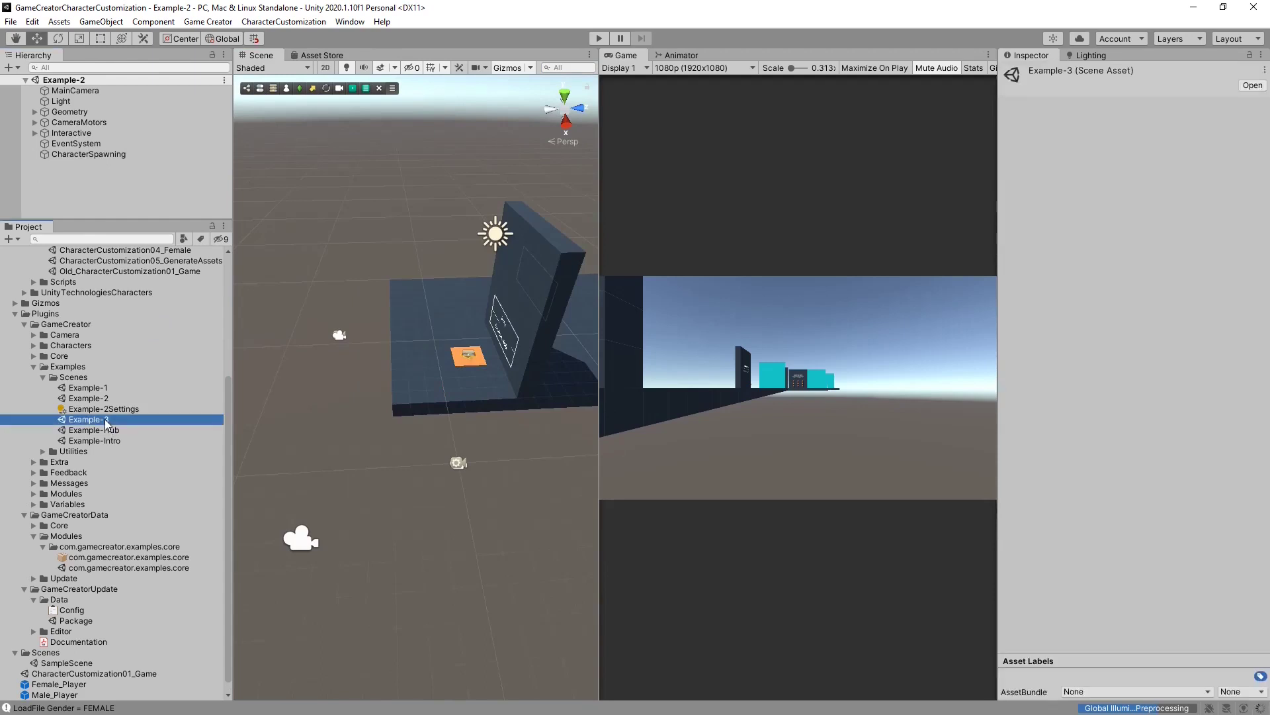
double_click(106, 420)
left_click(69, 133)
middle_click_drag(423, 379, 419, 400)
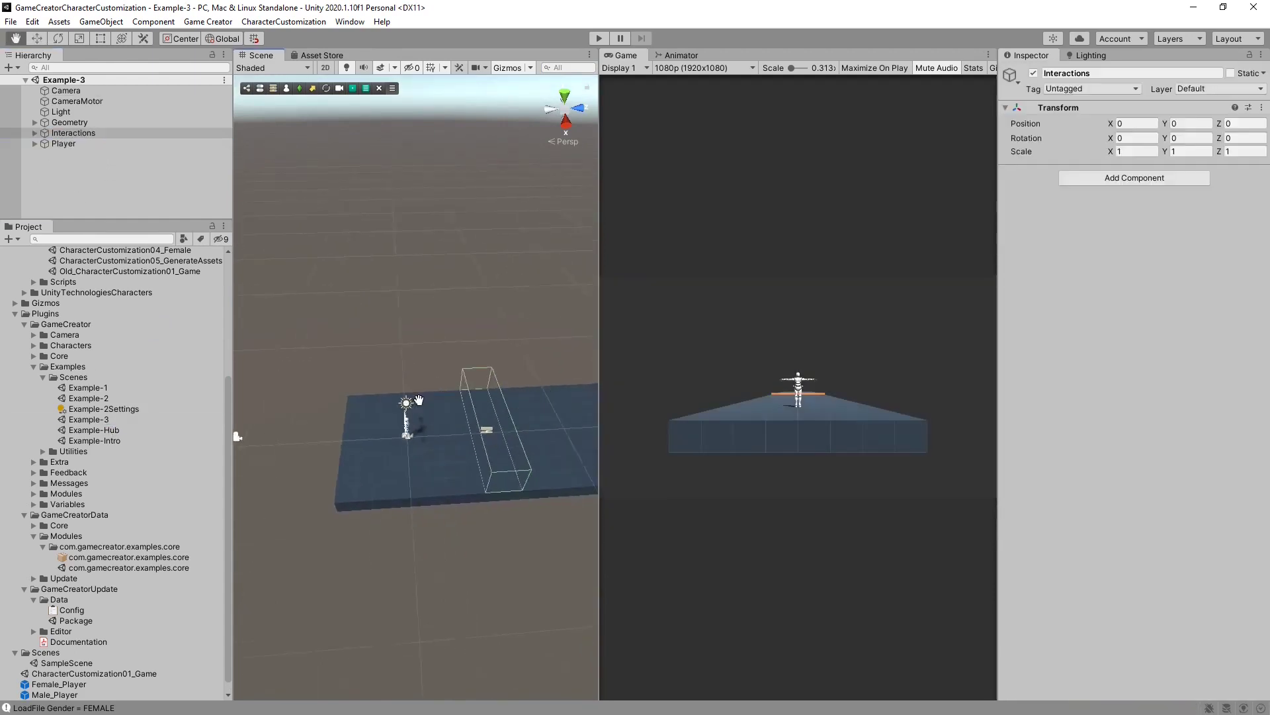
left_click(69, 141)
right_click(67, 144)
left_click(107, 245)
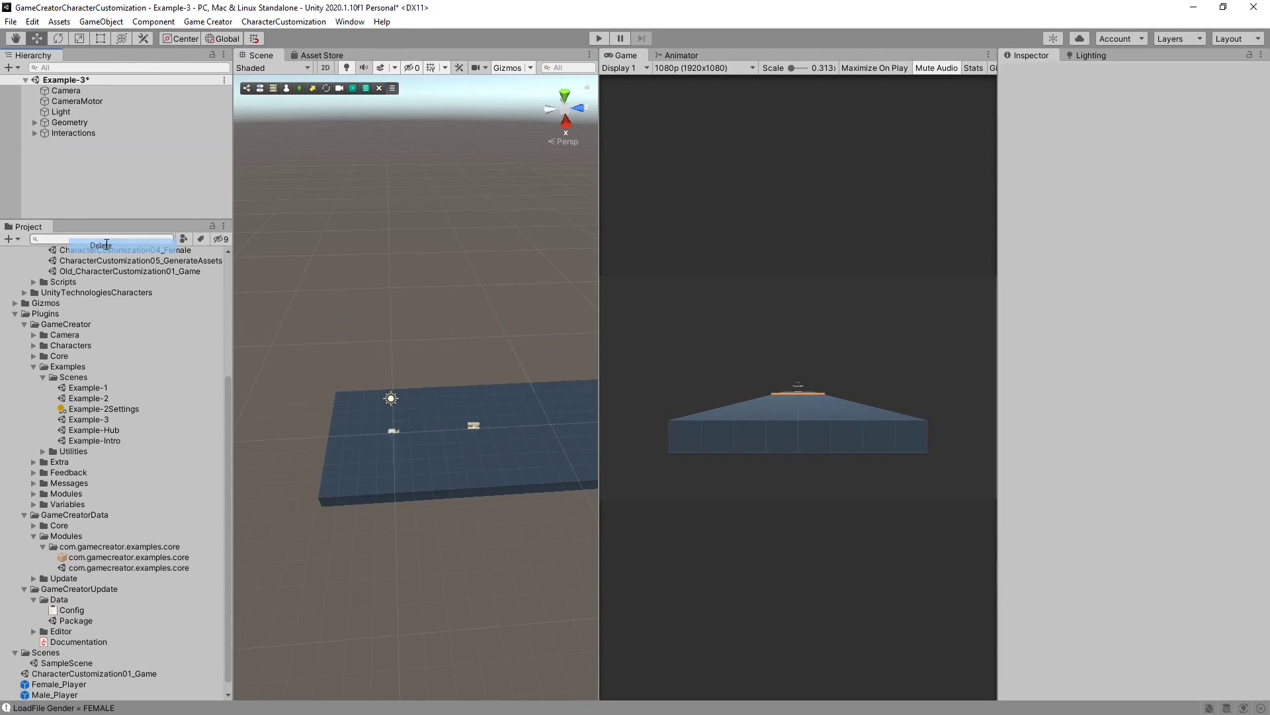
Paste the CharacterSpawning object into Example-3 and save the scene.
key("ctrl+z")
left_click(117, 201)
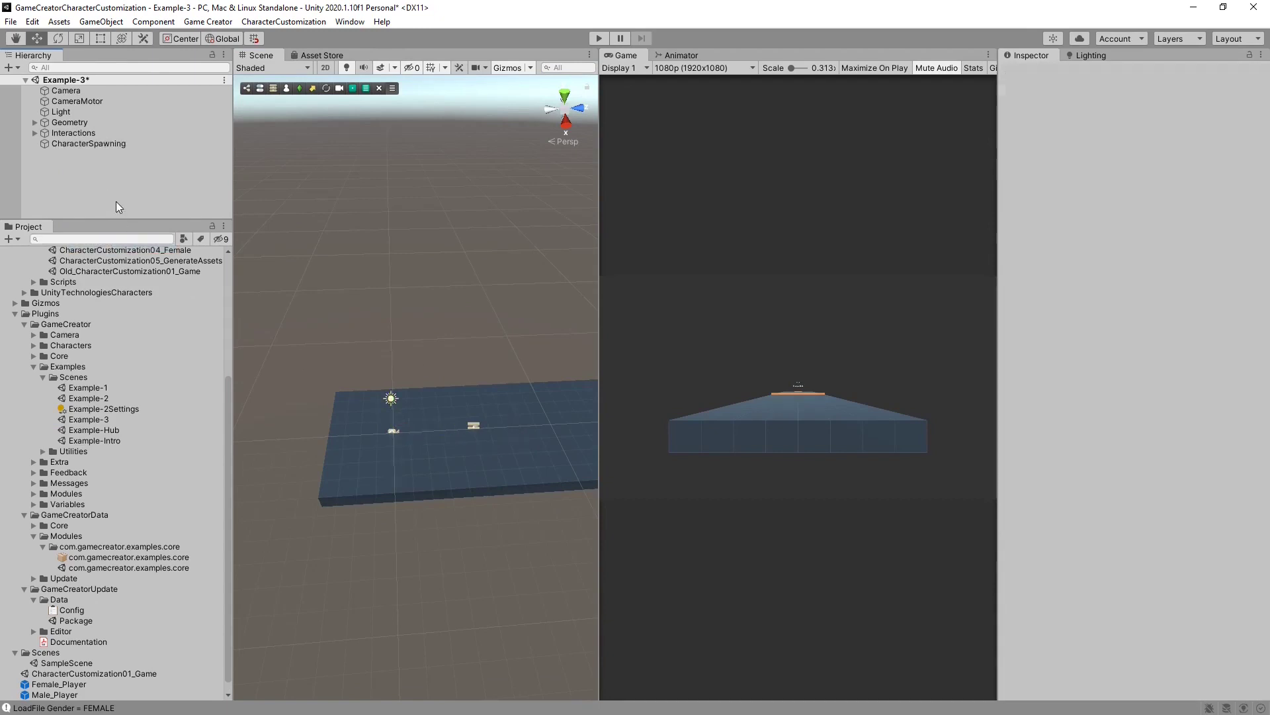
key("ctrl+s")
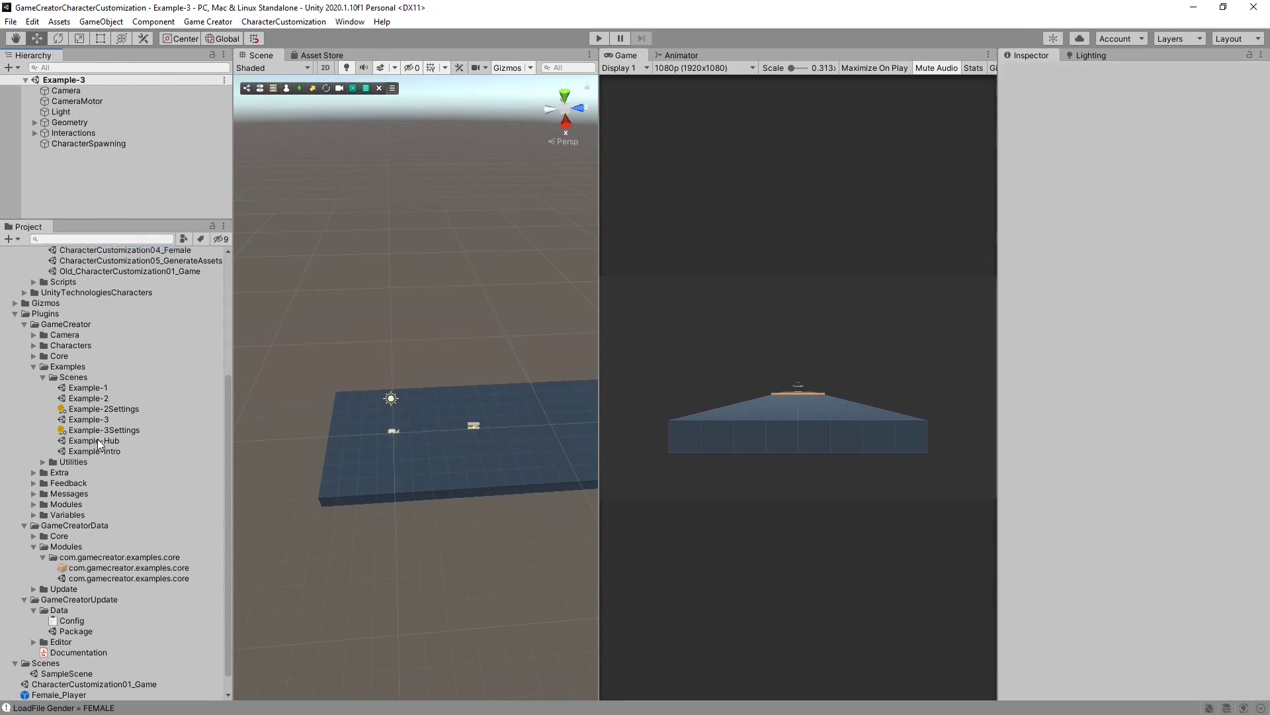
Open the Example-Hub scene and delete its Player object.
double_click(97, 440)
left_click(68, 154)
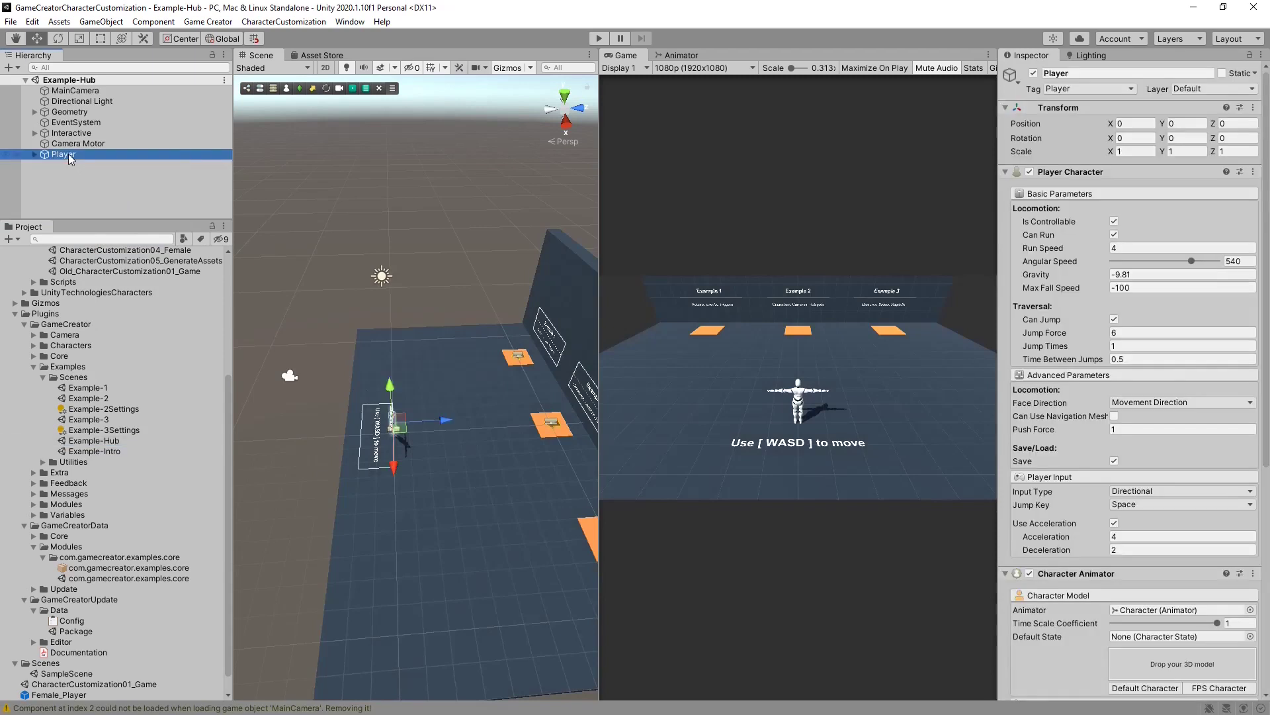
right_click(69, 153)
left_click(89, 257)
Paste the CharacterSpawning object into Example-Hub and save the scene.
key("ctrl+v")
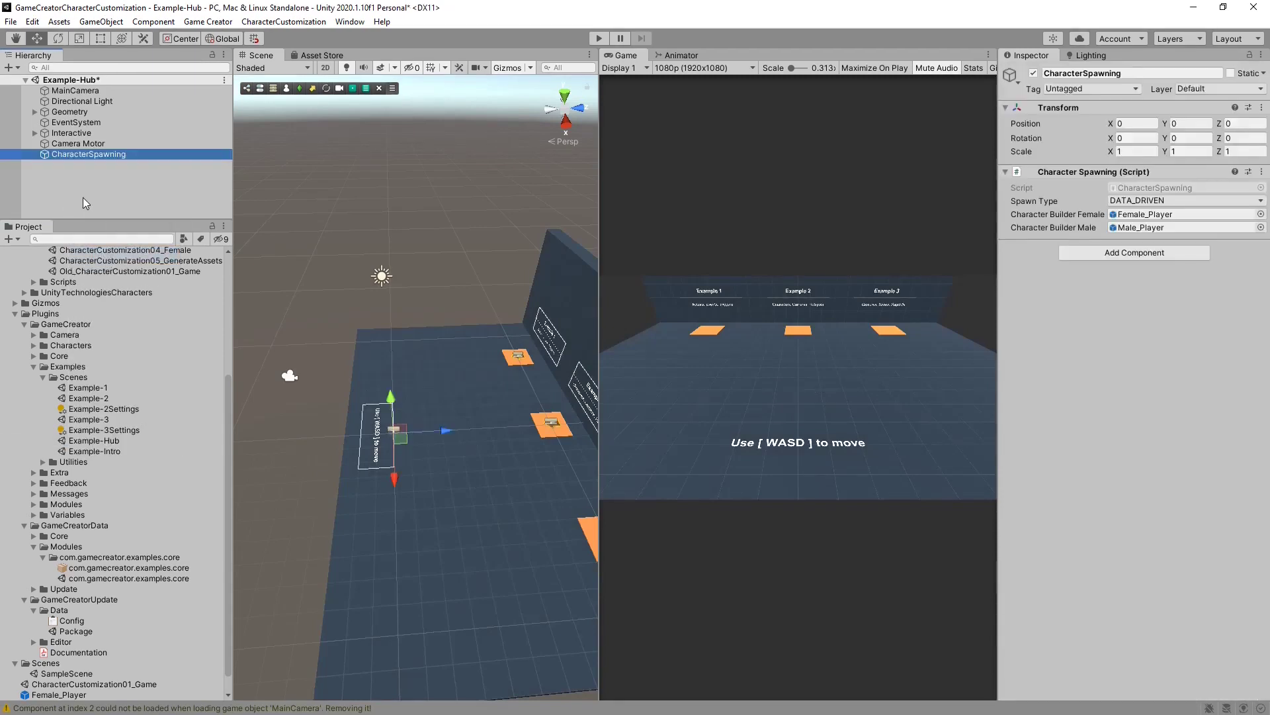
left_click(99, 197)
key("ctrl+s")
Open the CharacterCustomization01_Game scene and start playing it.
scroll(134, 502, "down", 2)
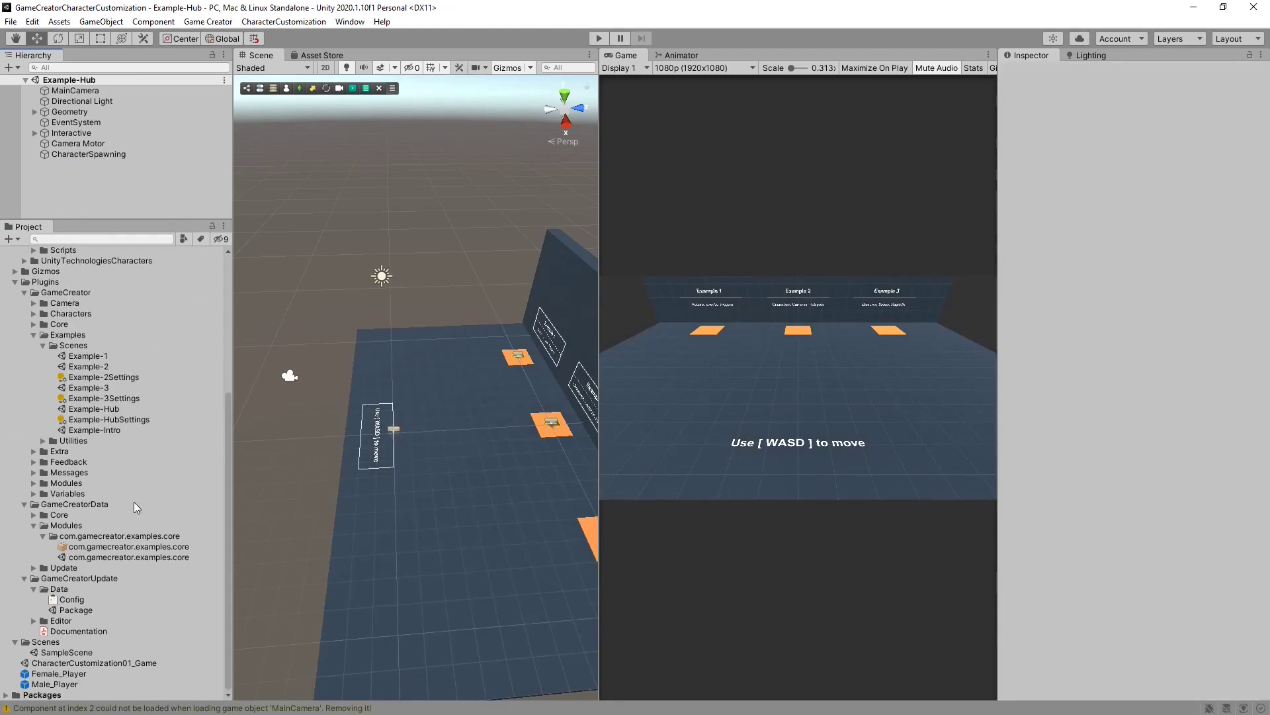
double_click(89, 663)
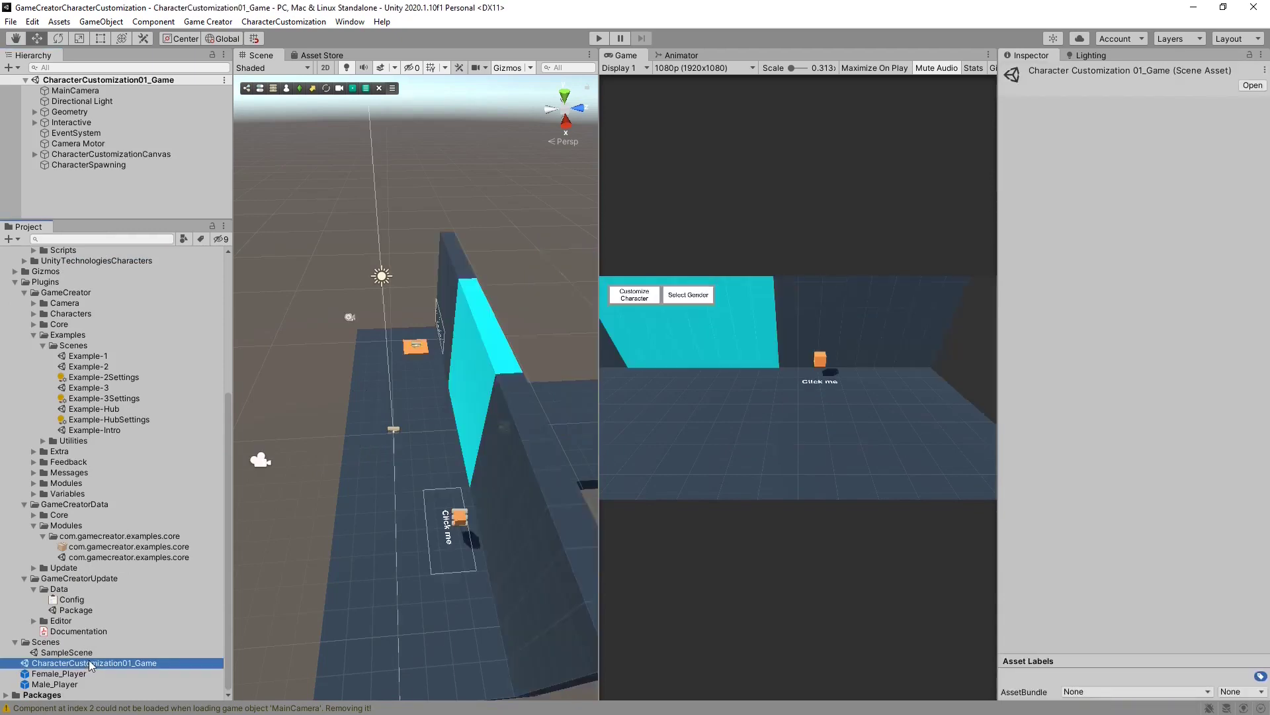
left_click(599, 38)
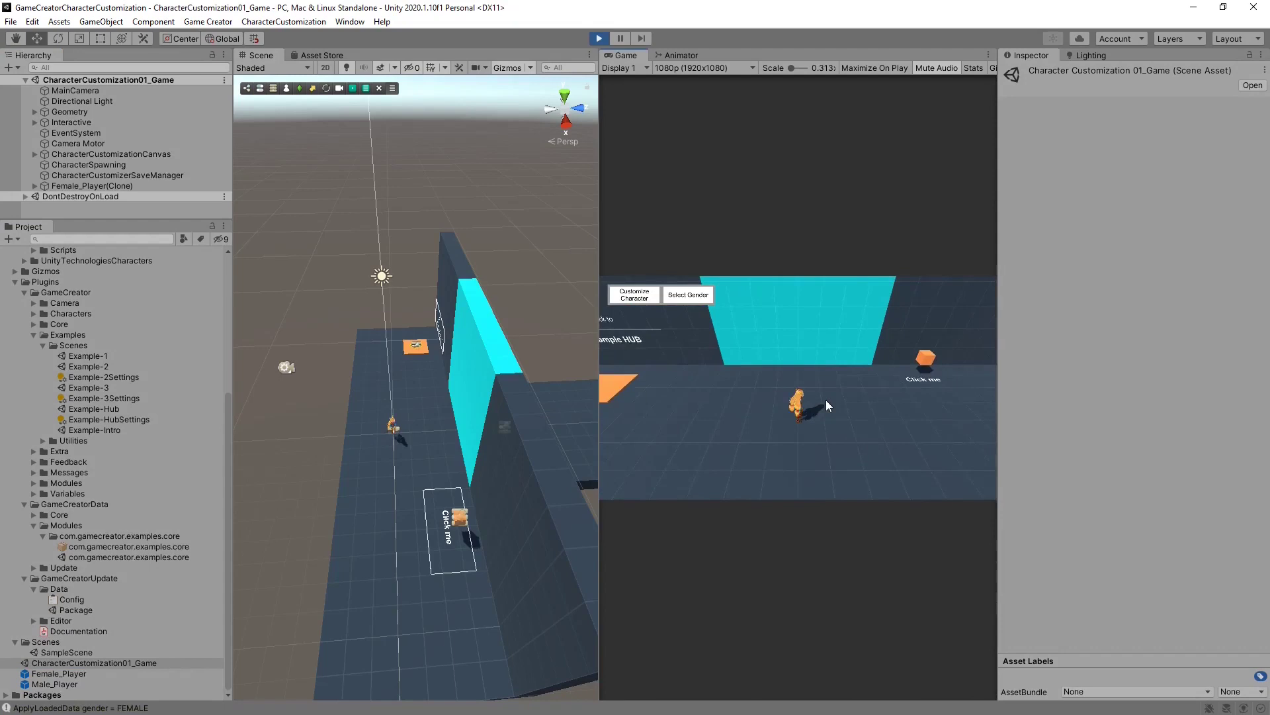
Walk the character towards the orange "Click me" cube and activate it to open the door.
key("w")
key("d")
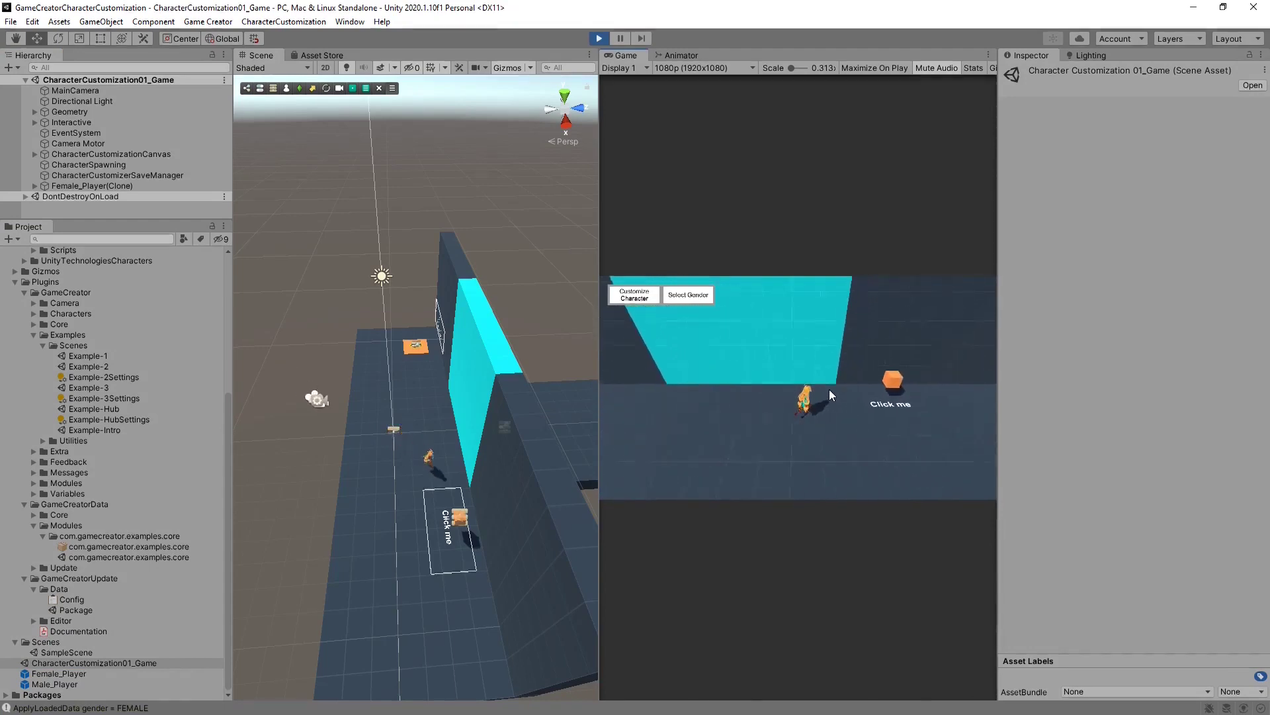
left_click(777, 399)
key("a")
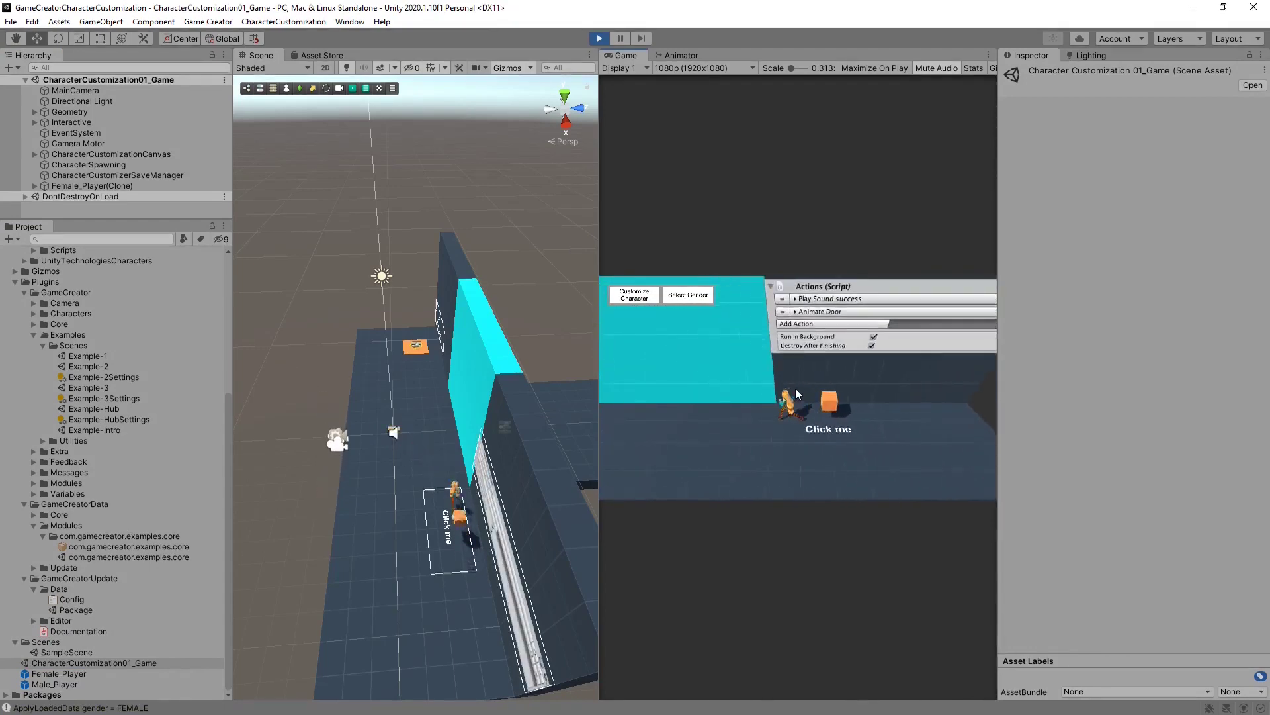
Walk the character onto the orange "Back to Example HUB" pad to travel to the hub scene.
key("s")
key("w")
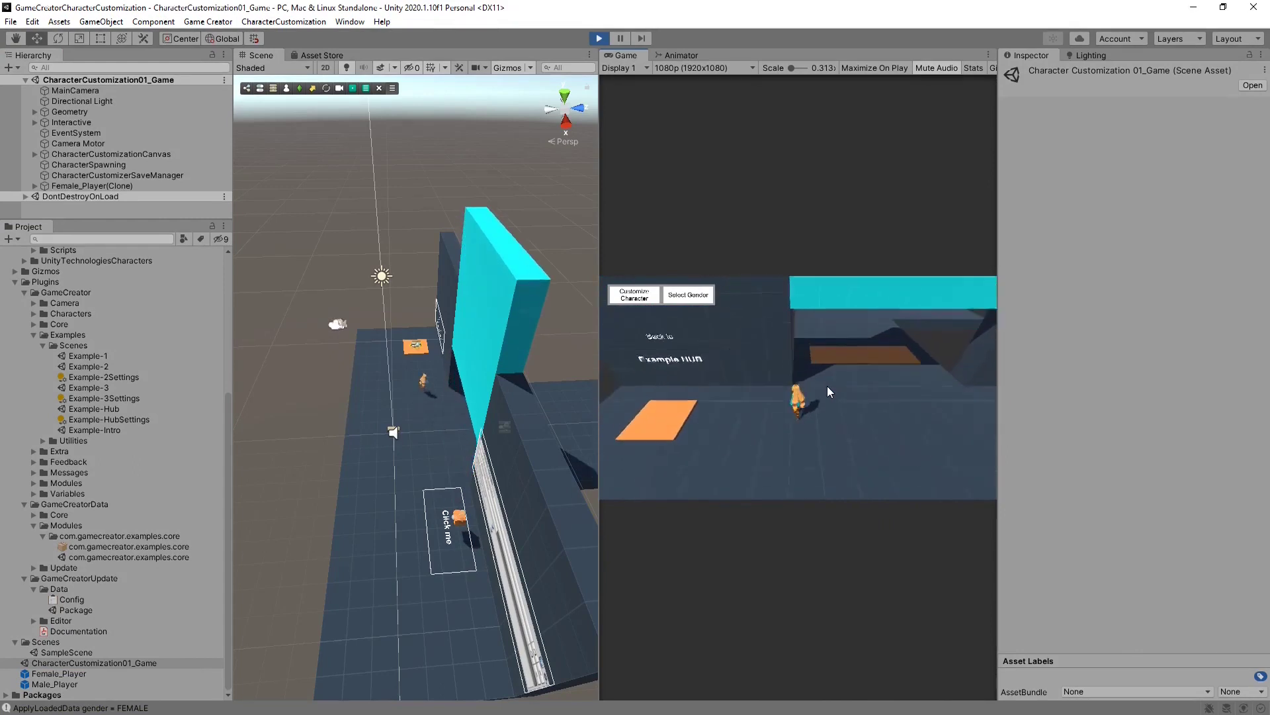
key("s")
key("a")
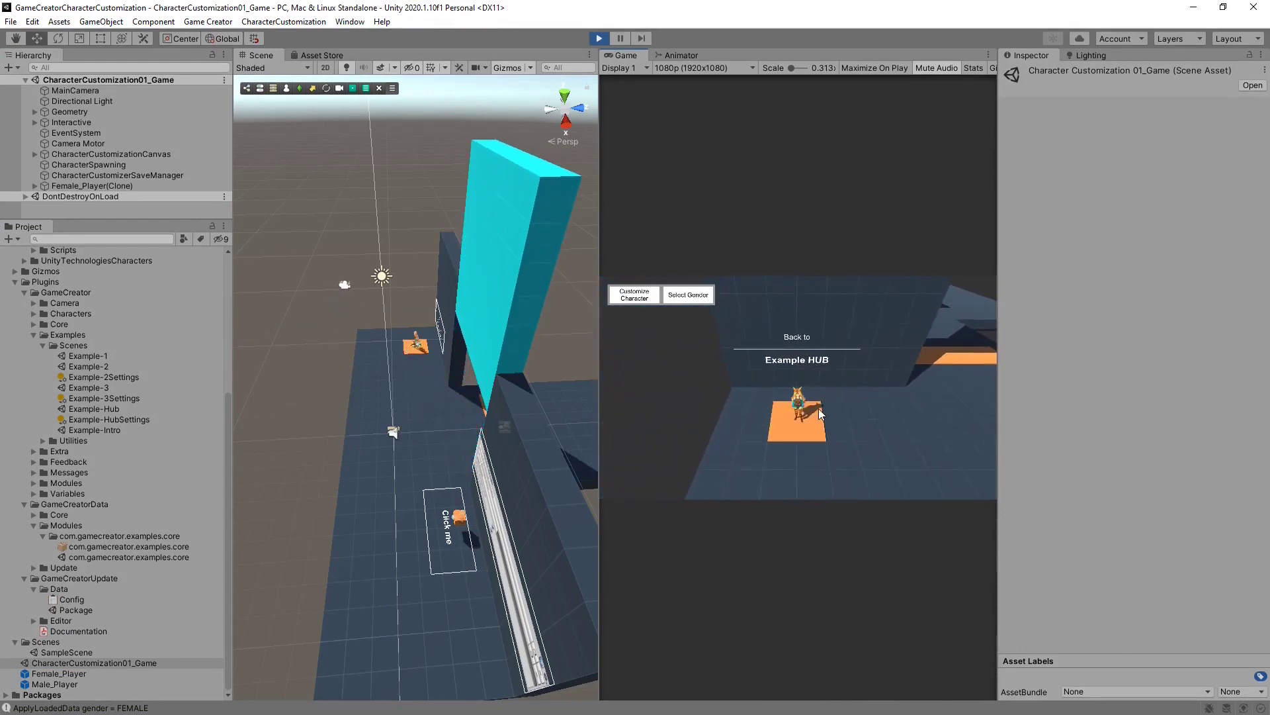
Test the spawned character in the hub by walking to the Example 2 pad, and stop the game.
key("w")
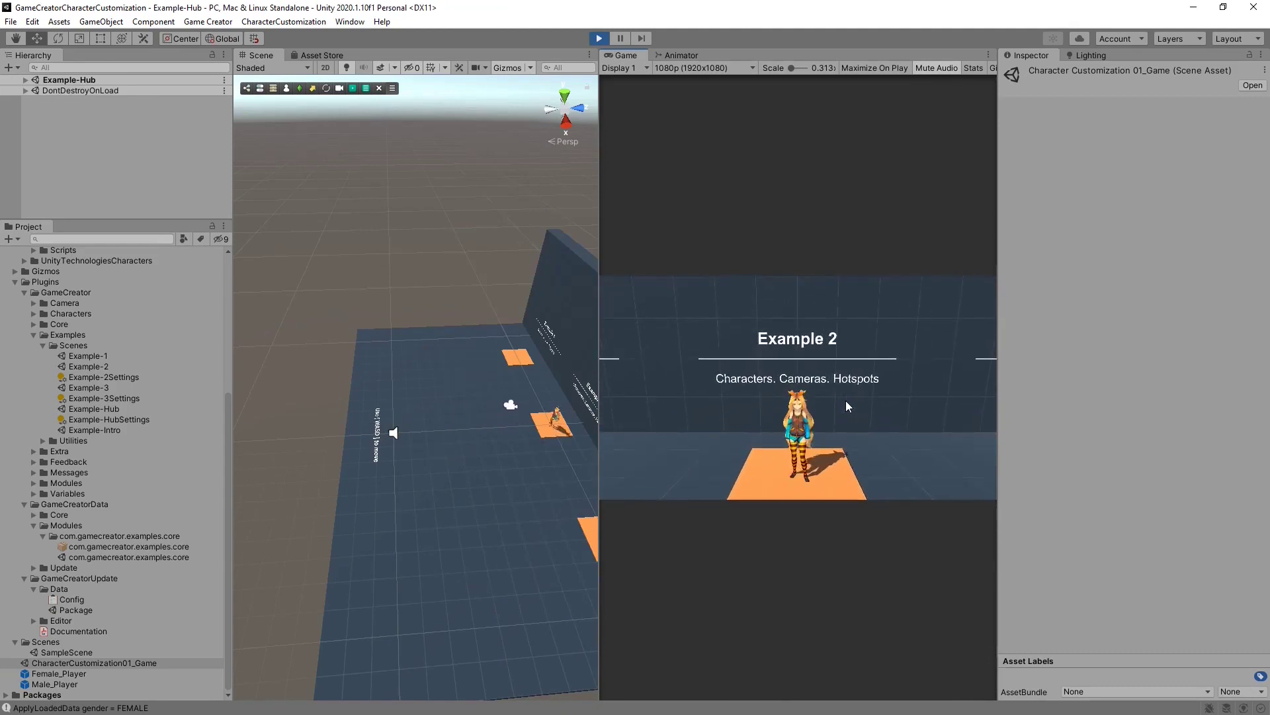
key("a")
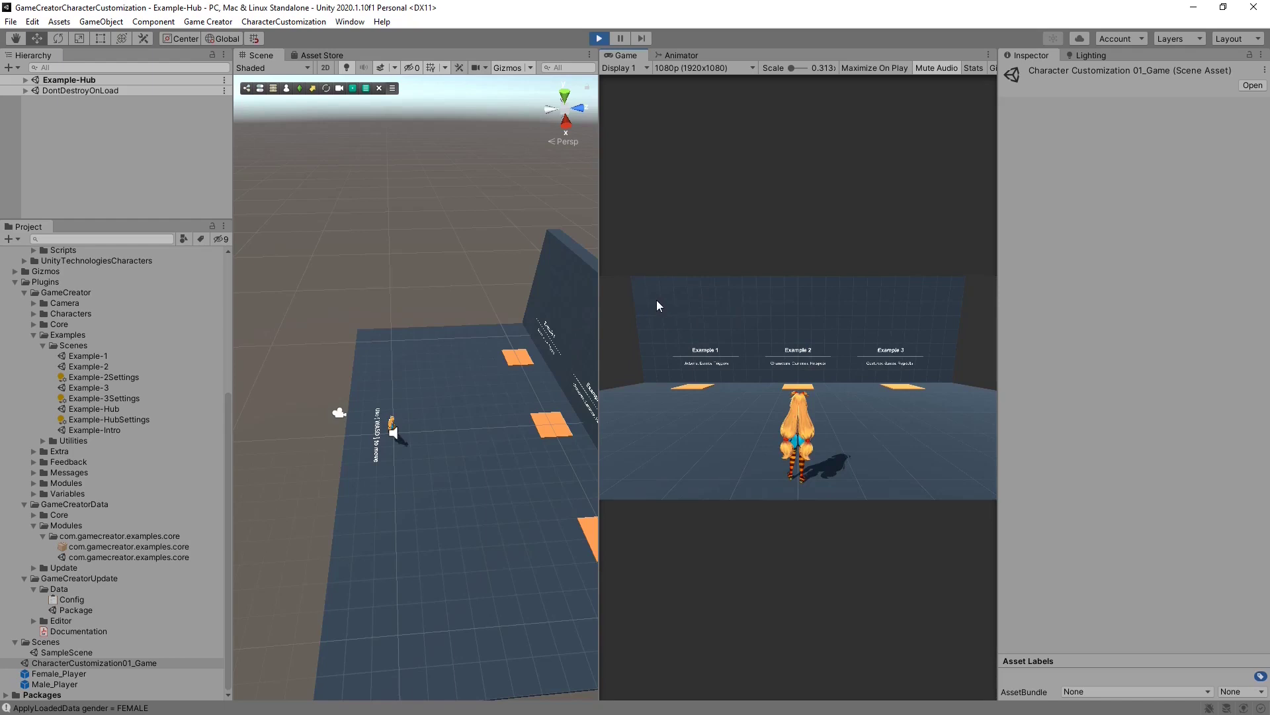
left_click(599, 38)
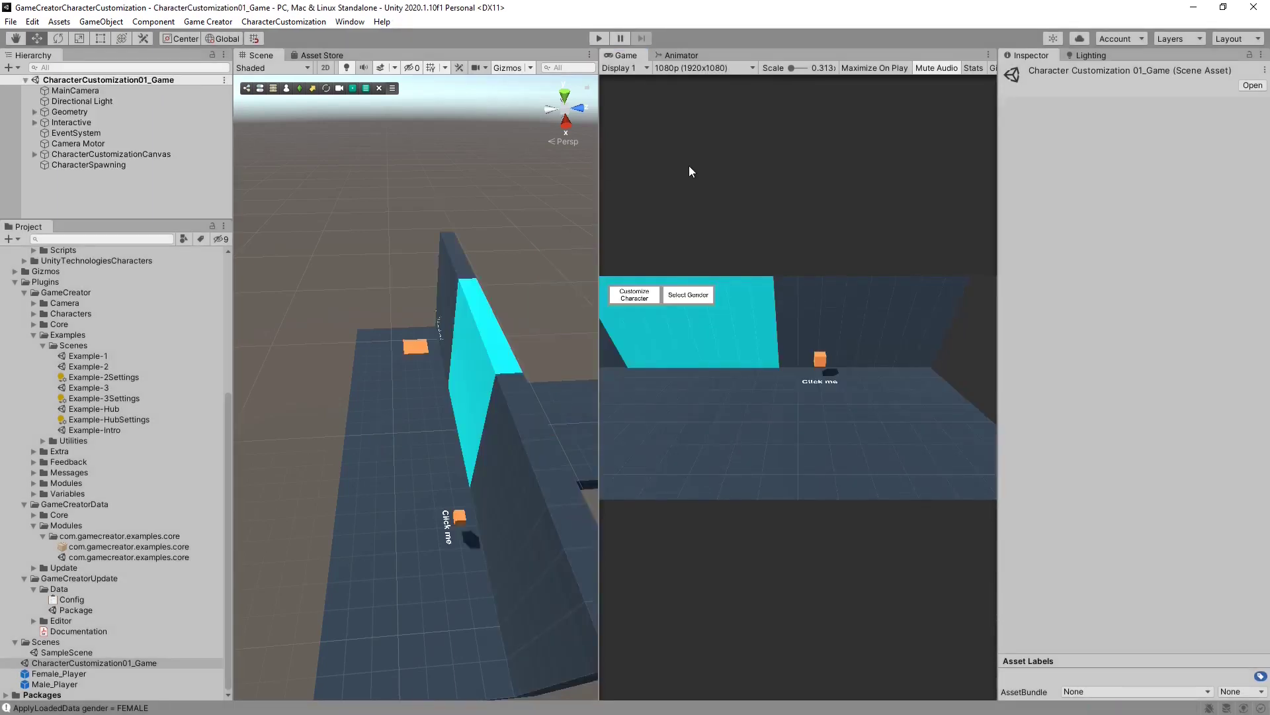